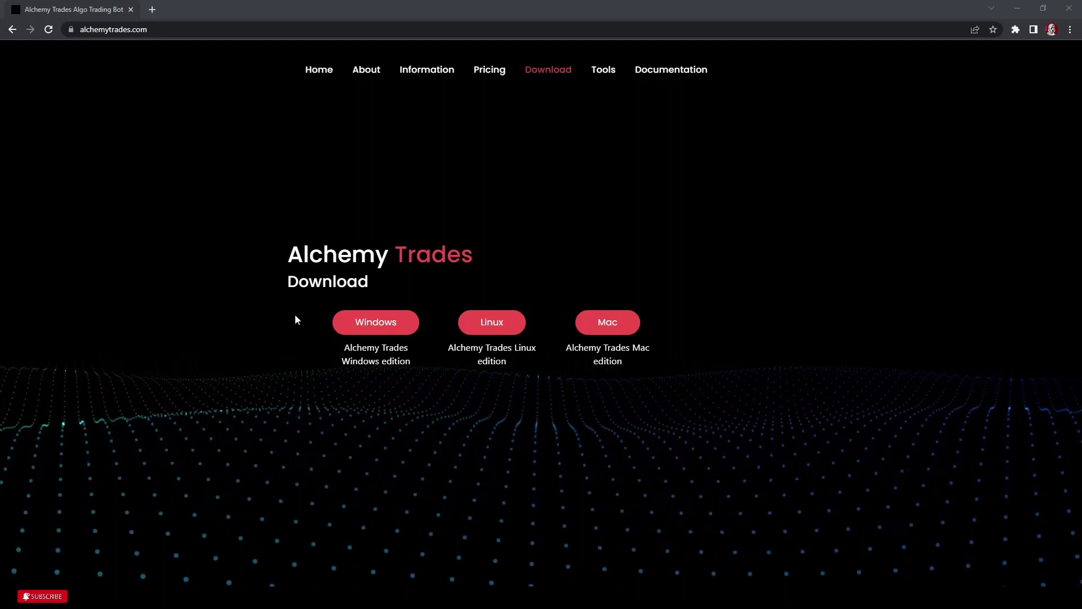
# - Download the Windows edition zip of Alchemy Trades and open its download menu
pyautogui.click(391, 325)
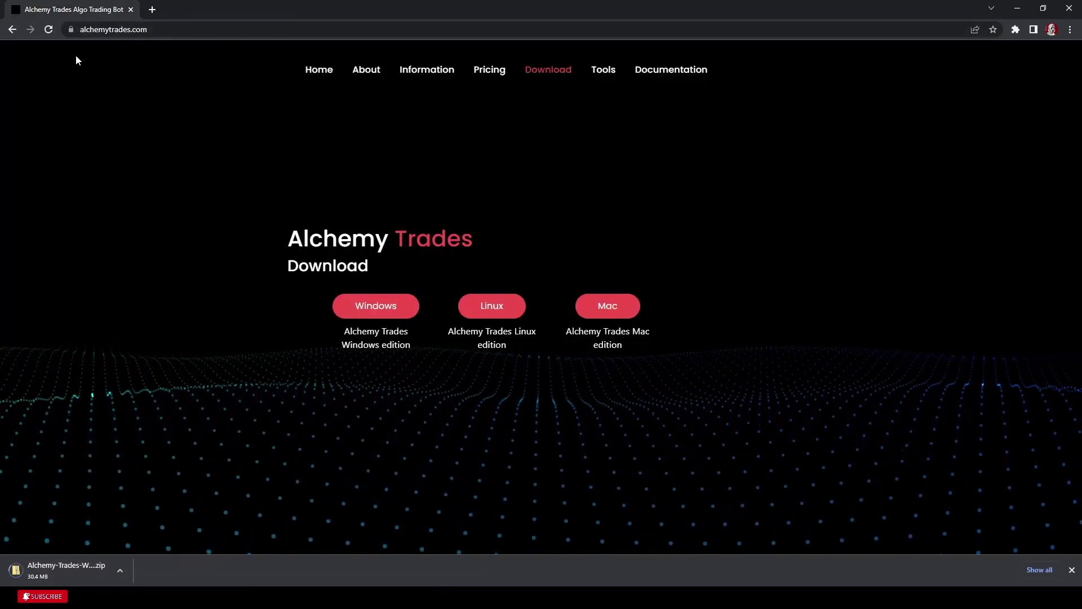
pyautogui.click(119, 569)
# - Open the downloaded zip and copy alchemyTrades(Port4000).exe into Alchemy-Trades-Windows-main
pyautogui.click(136, 549)
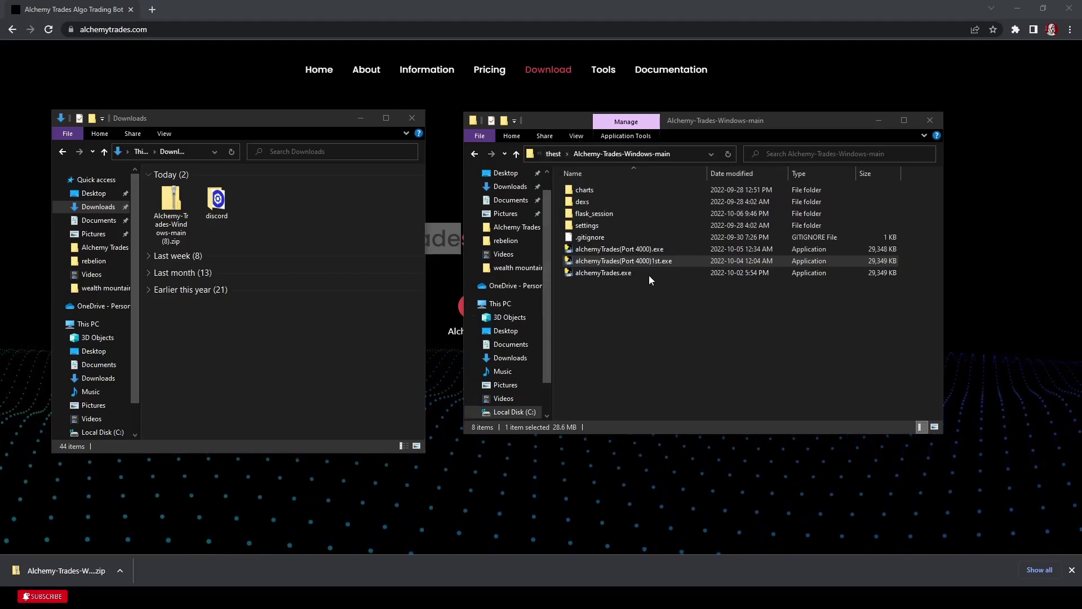
pyautogui.doubleClick(171, 209)
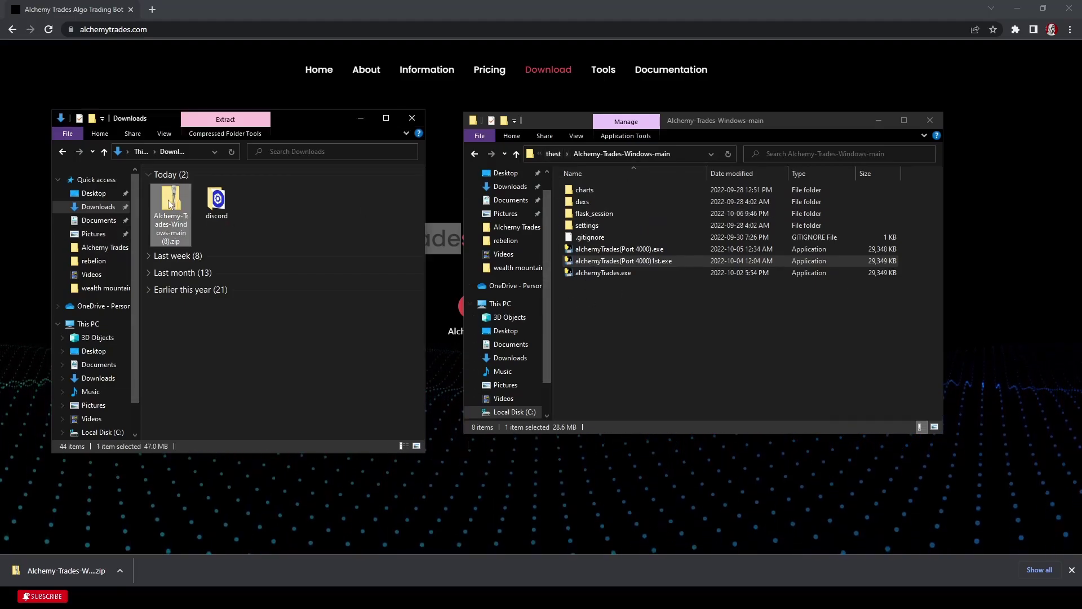
pyautogui.doubleClick(198, 189)
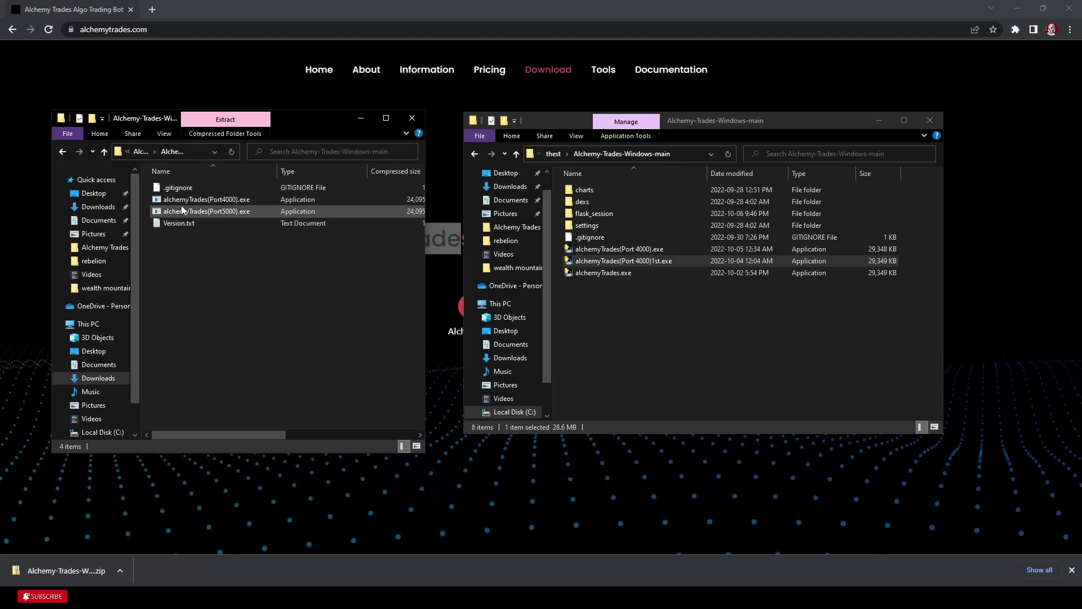
pyautogui.moveTo(197, 203); pyautogui.dragTo(623, 265)
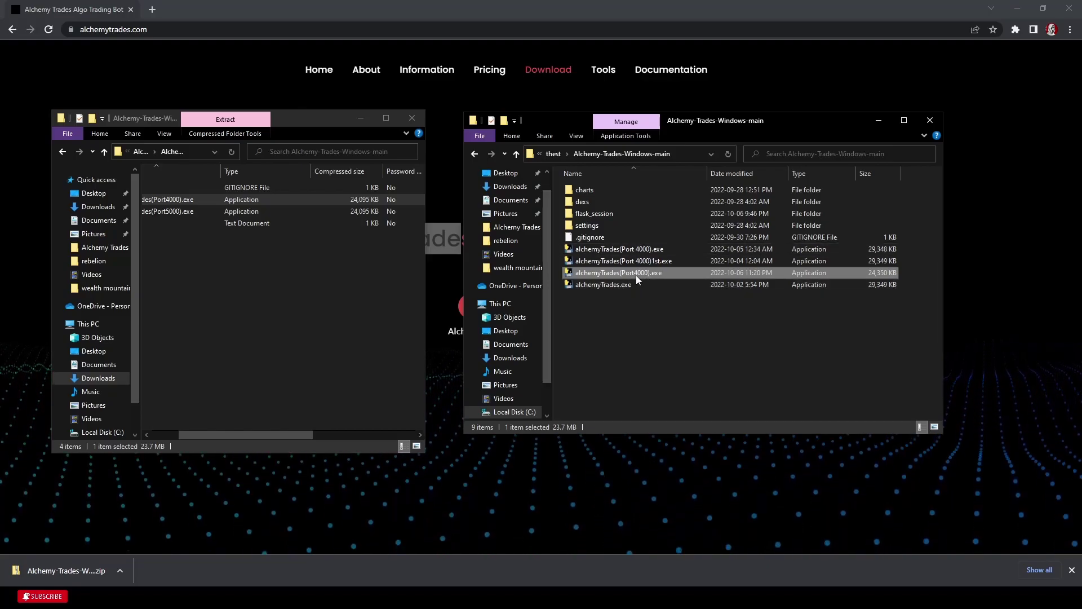
# - Delete the old Port 4000 executable and copy alchemyTrades(Port5000).exe into the main folder
pyautogui.click(636, 249)
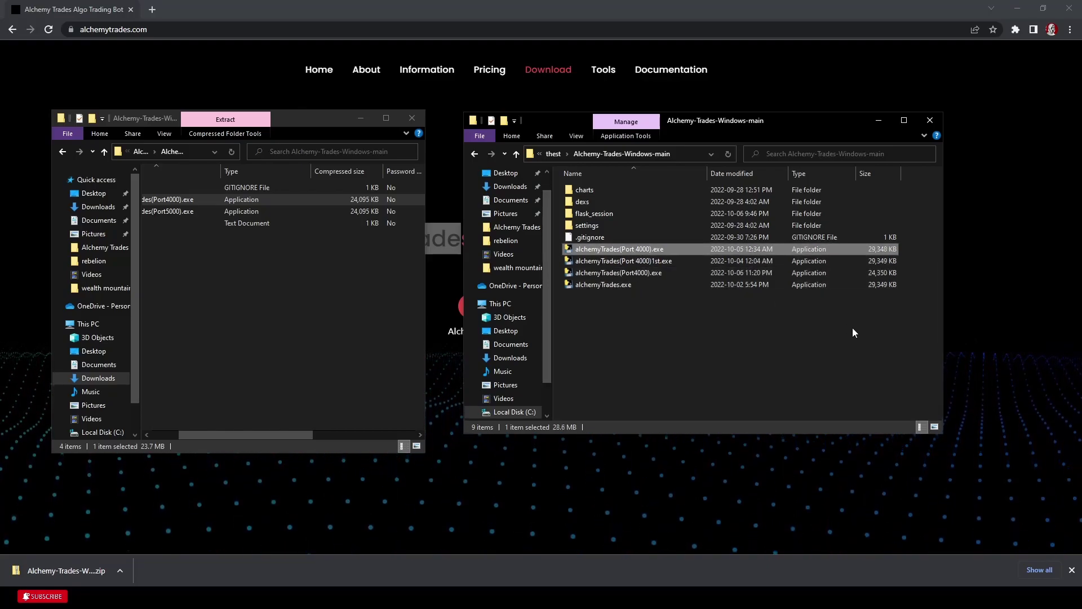
pyautogui.press('Delete')
pyautogui.press('Return')
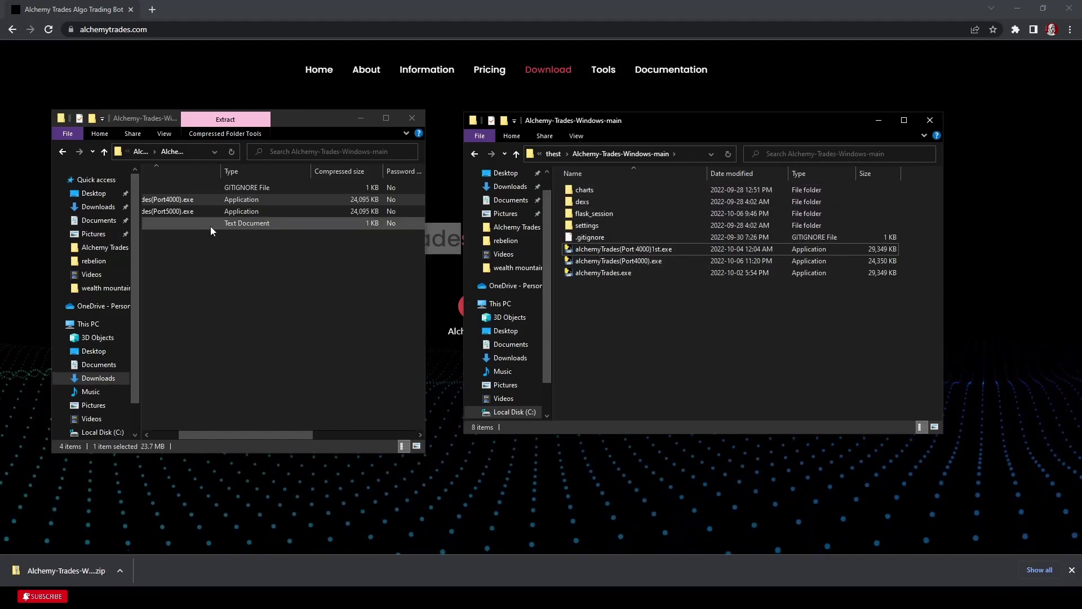
pyautogui.click(190, 241)
pyautogui.moveTo(154, 212); pyautogui.dragTo(647, 331)
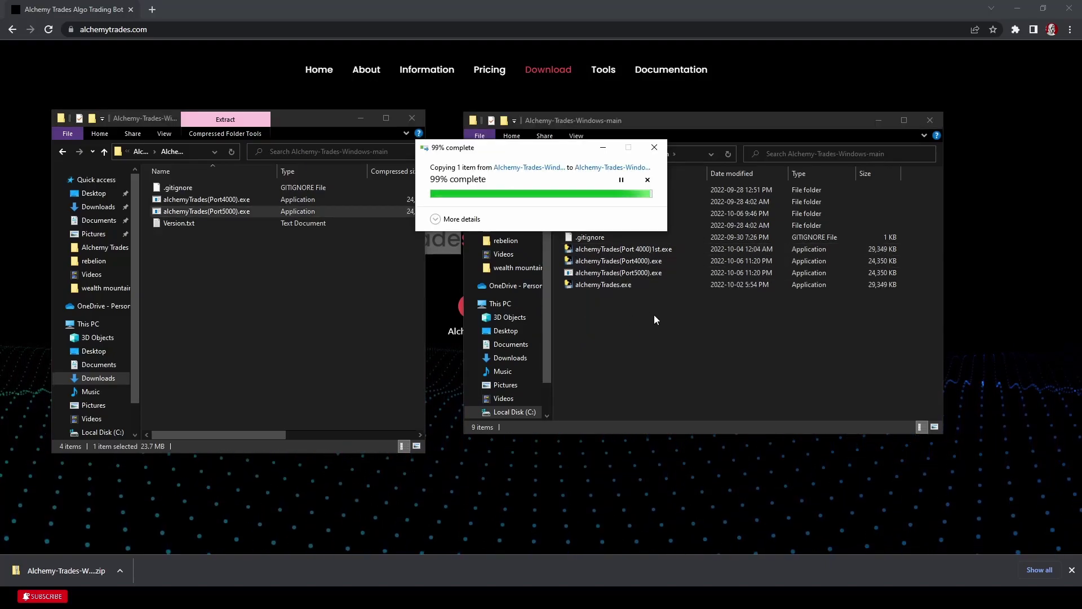
# - Create an 'Alchemy port 5000' folder in the home folder and copy the Port5000 executable into it
pyautogui.click(630, 274)
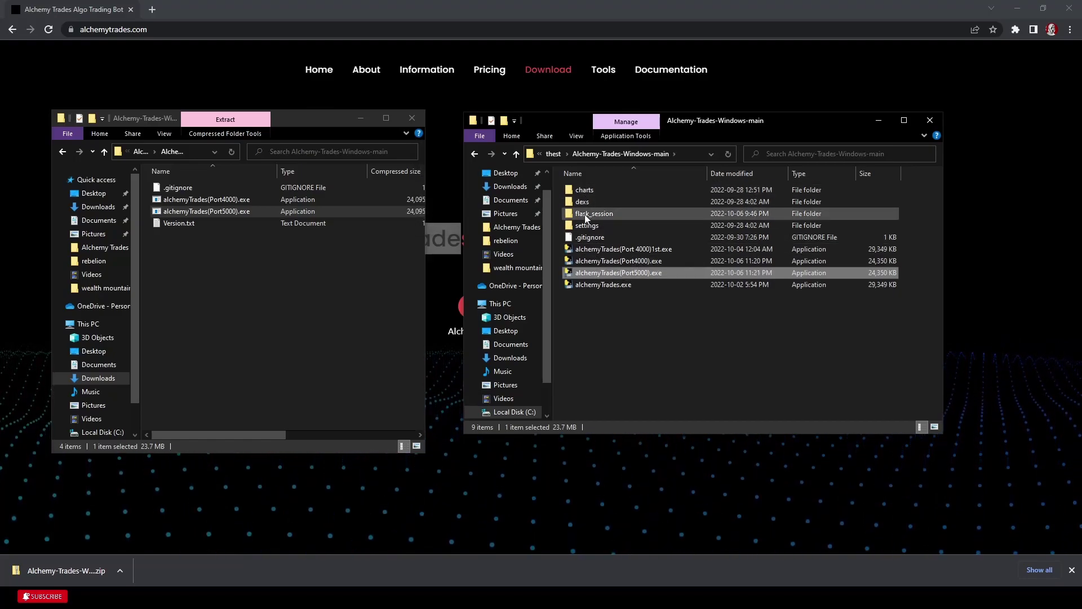
pyautogui.click(552, 155)
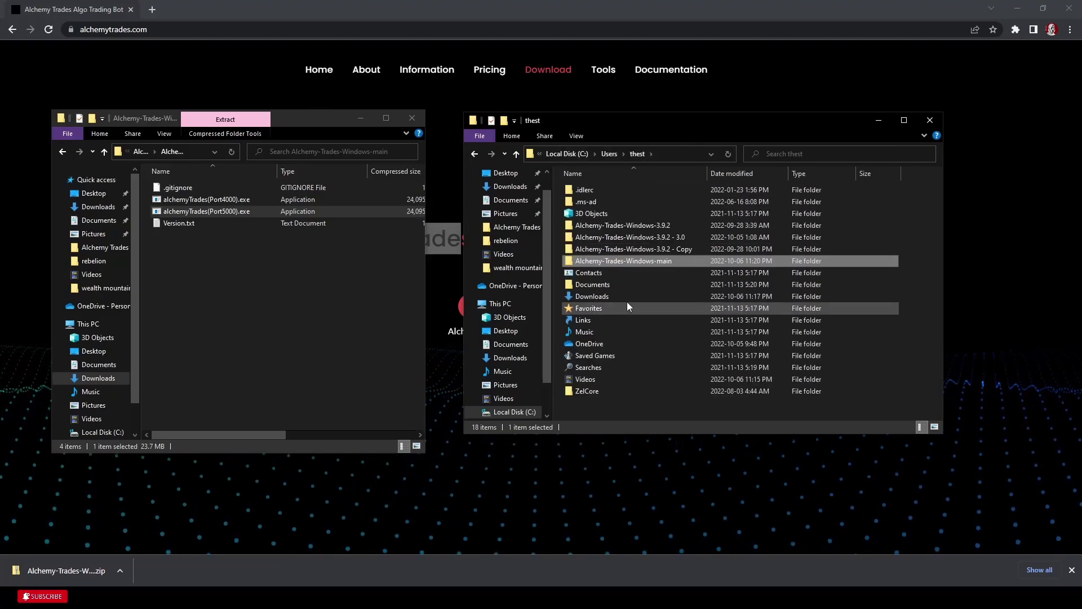
pyautogui.rightClick(630, 414)
pyautogui.moveTo(674, 553)
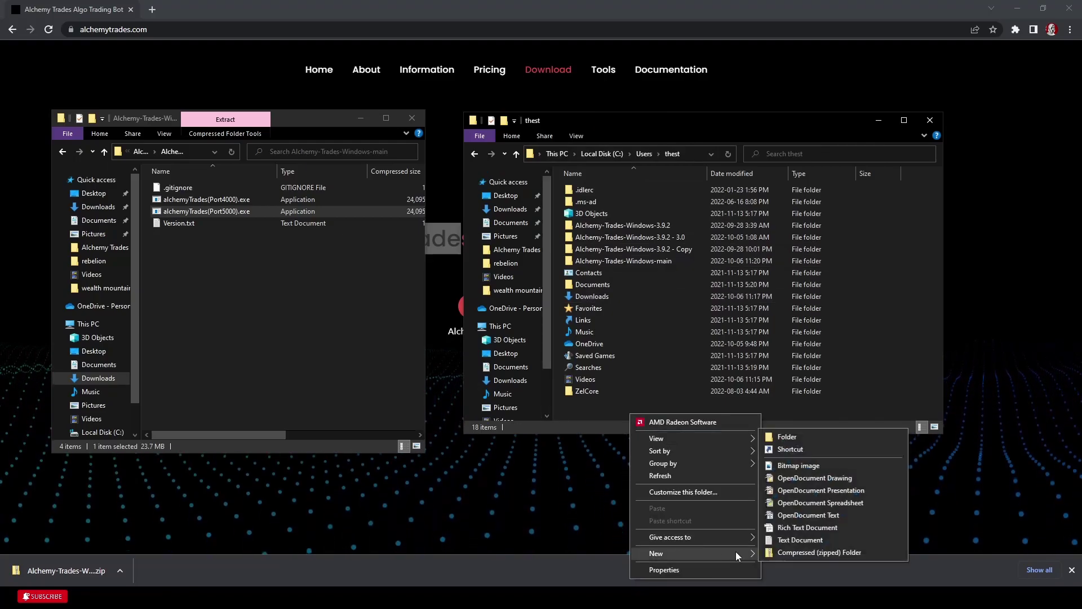
pyautogui.click(794, 438)
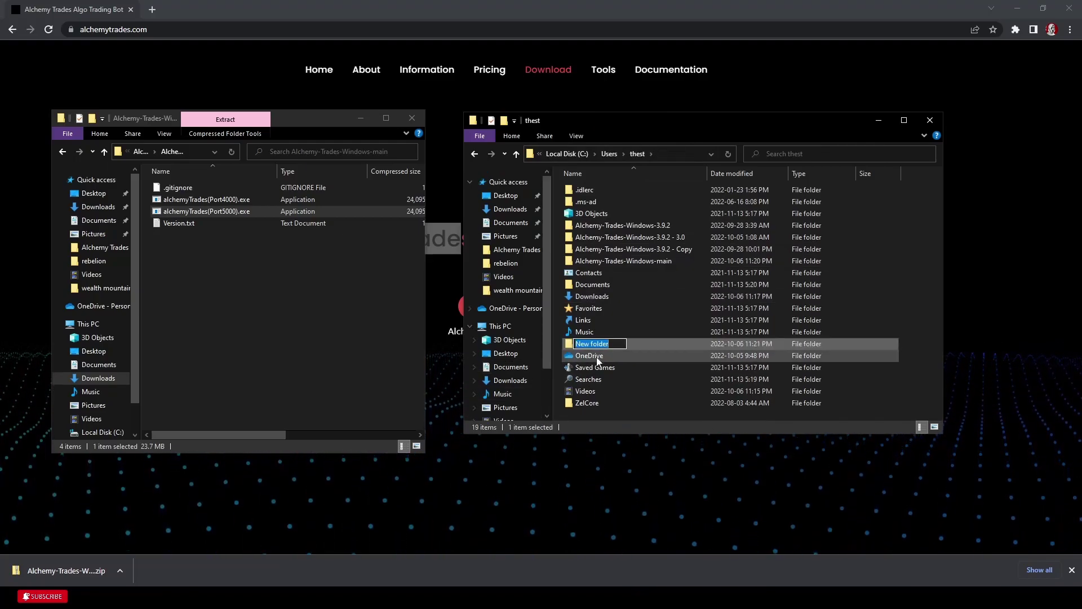
pyautogui.press('BackSpace')
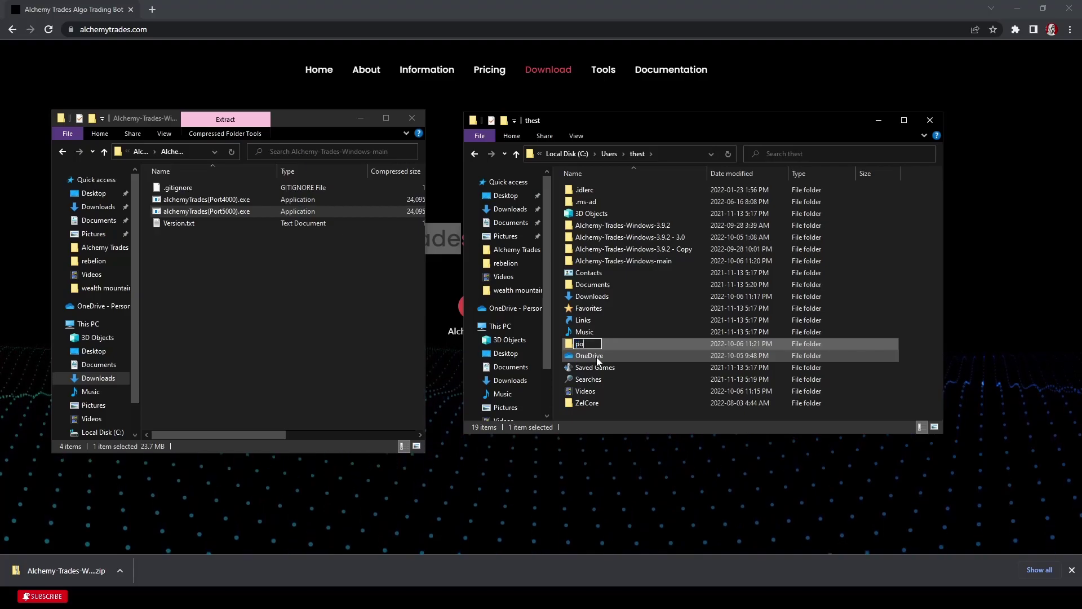
pyautogui.write('Alchem')
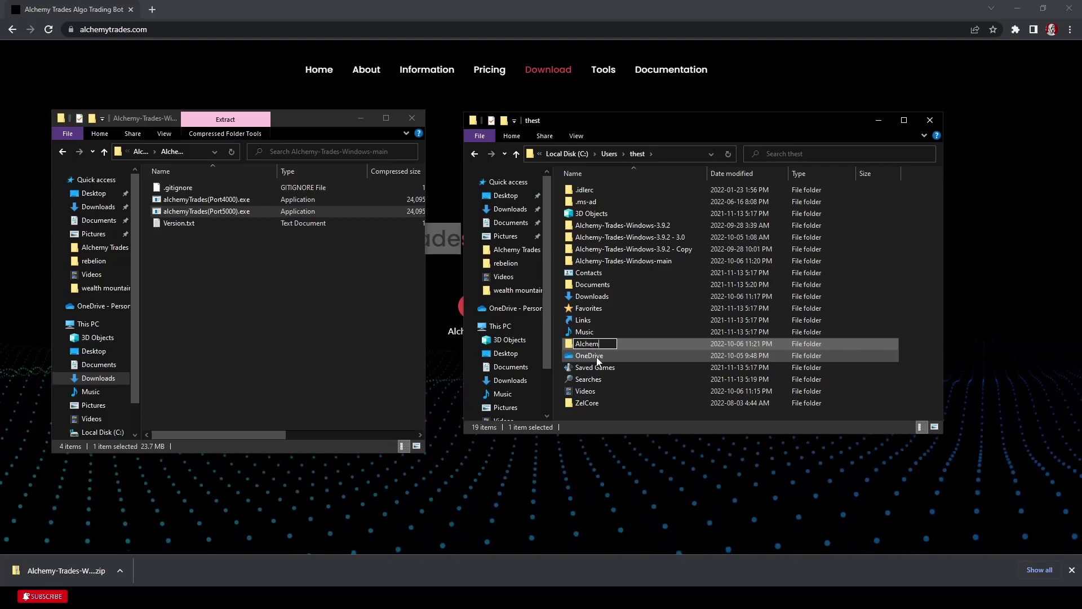
pyautogui.write('y port ')
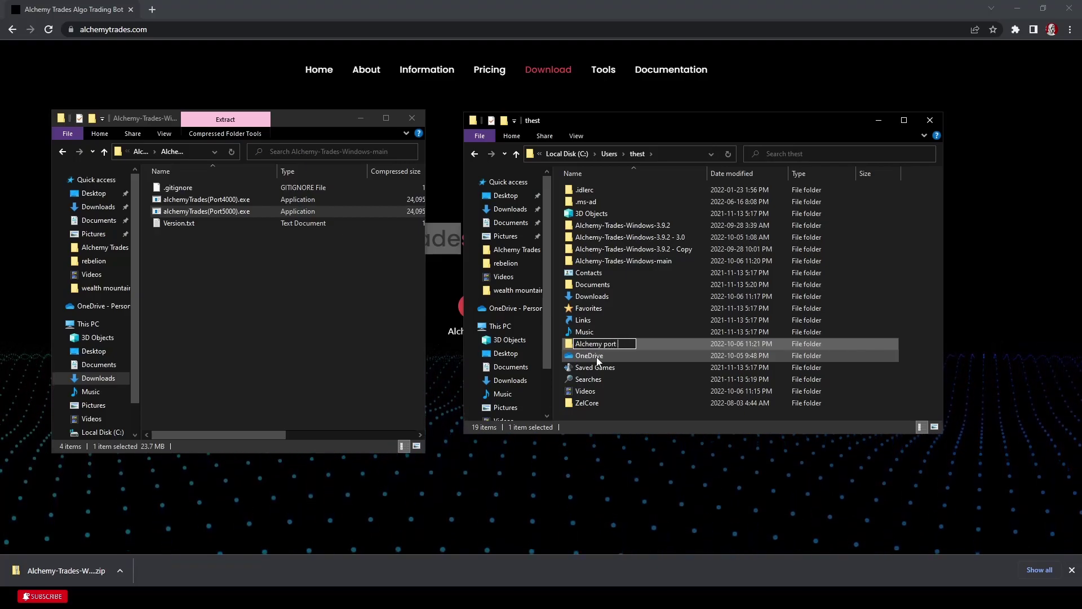
pyautogui.write('5000')
pyautogui.press('Return')
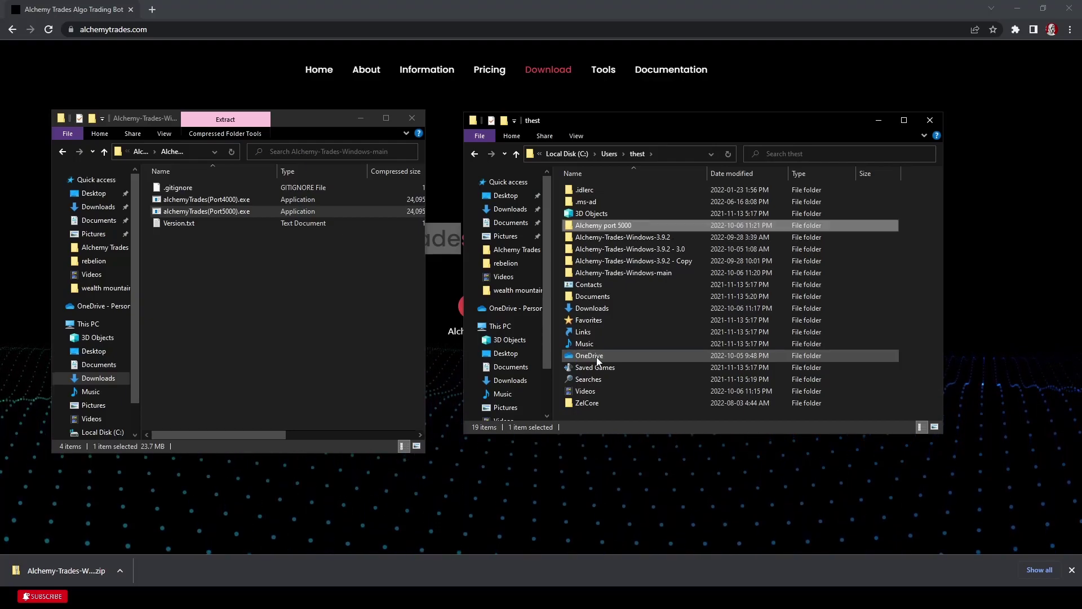
pyautogui.doubleClick(603, 225)
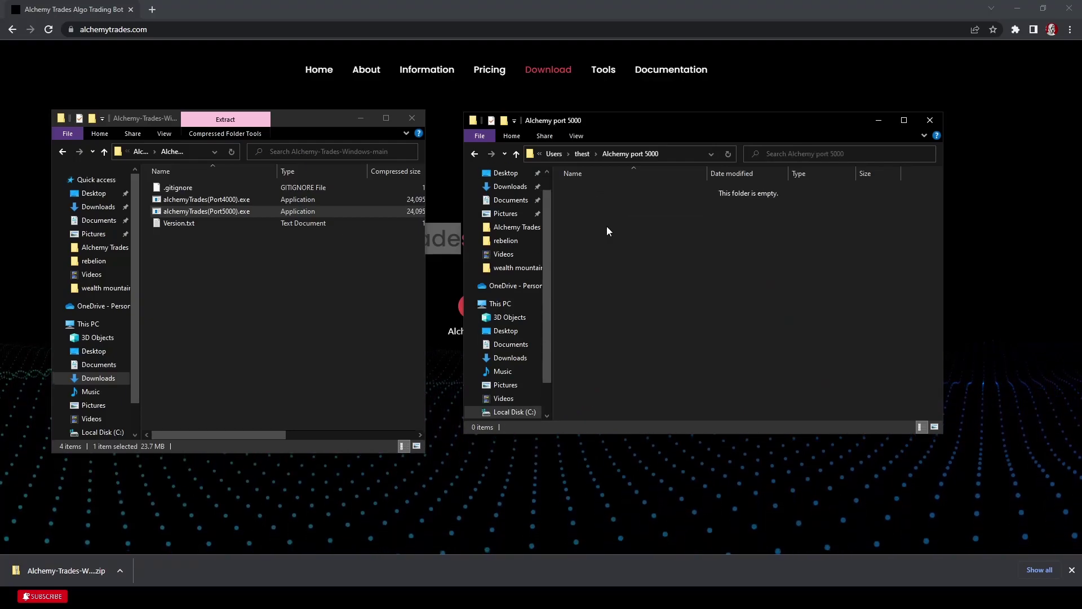
pyautogui.moveTo(202, 213); pyautogui.dragTo(704, 262)
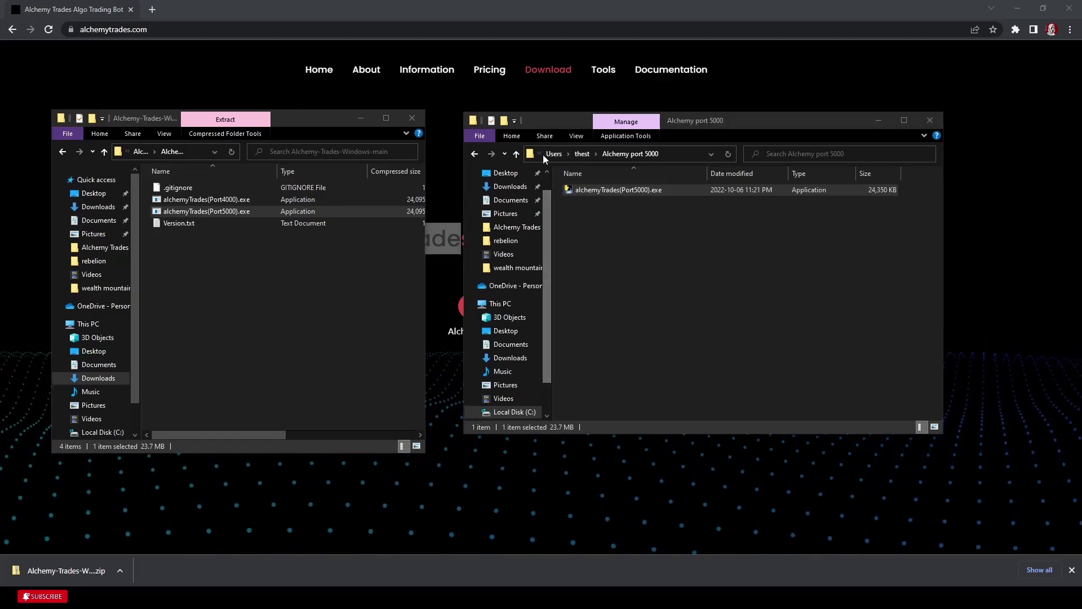
# - Launch alchemyTrades(Port4000).exe from the Alchemy-Trades-Windows-main folder
pyautogui.click(581, 153)
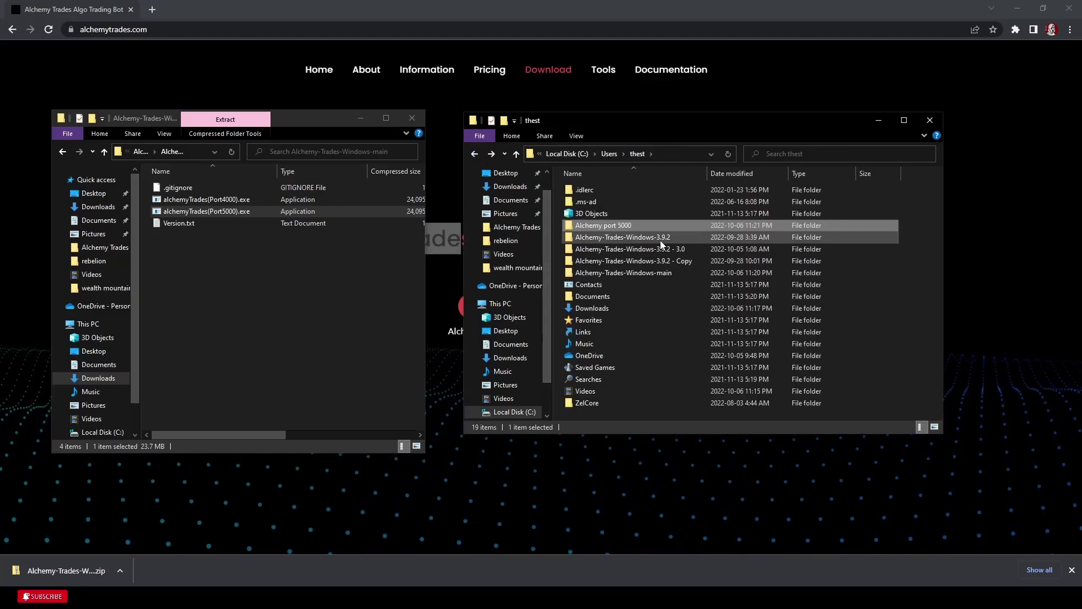
pyautogui.doubleClick(640, 274)
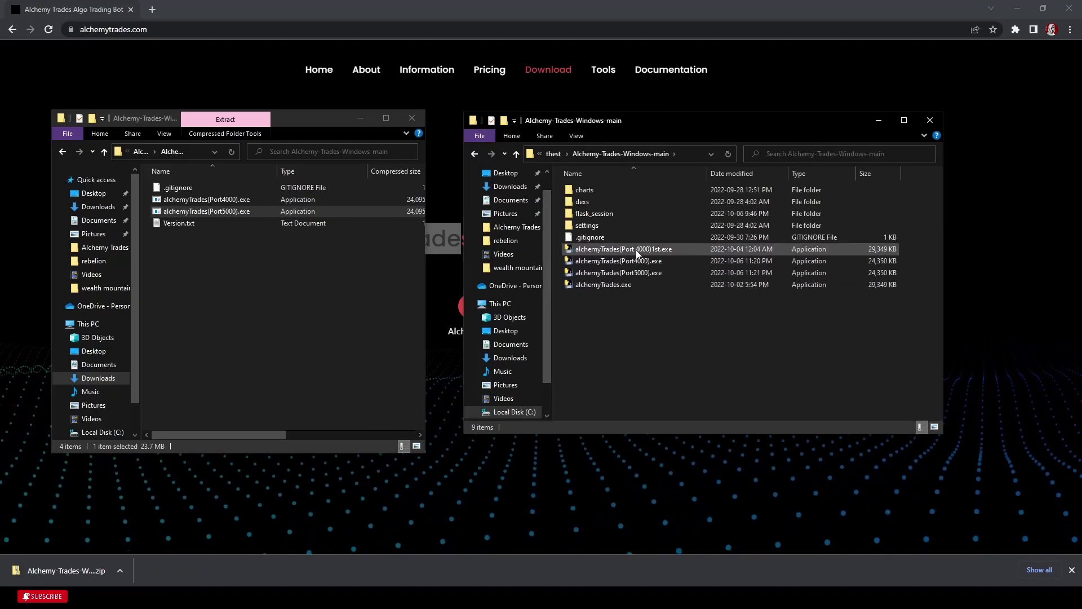
pyautogui.doubleClick(633, 261)
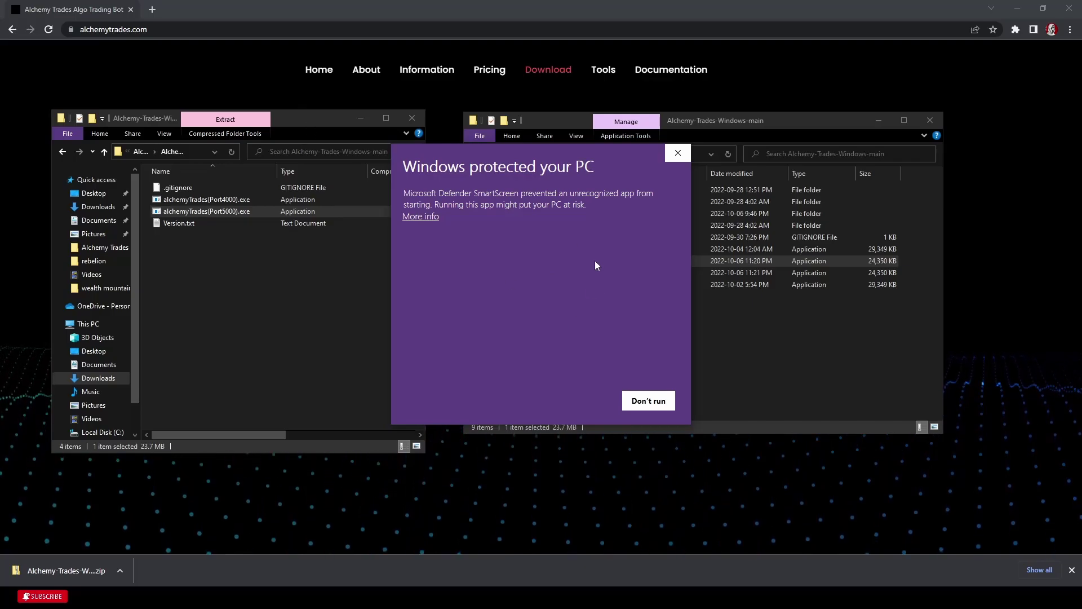
# - Get past the SmartScreen warning with More info and Run anyway so the Port4000 build runs
pyautogui.click(424, 218)
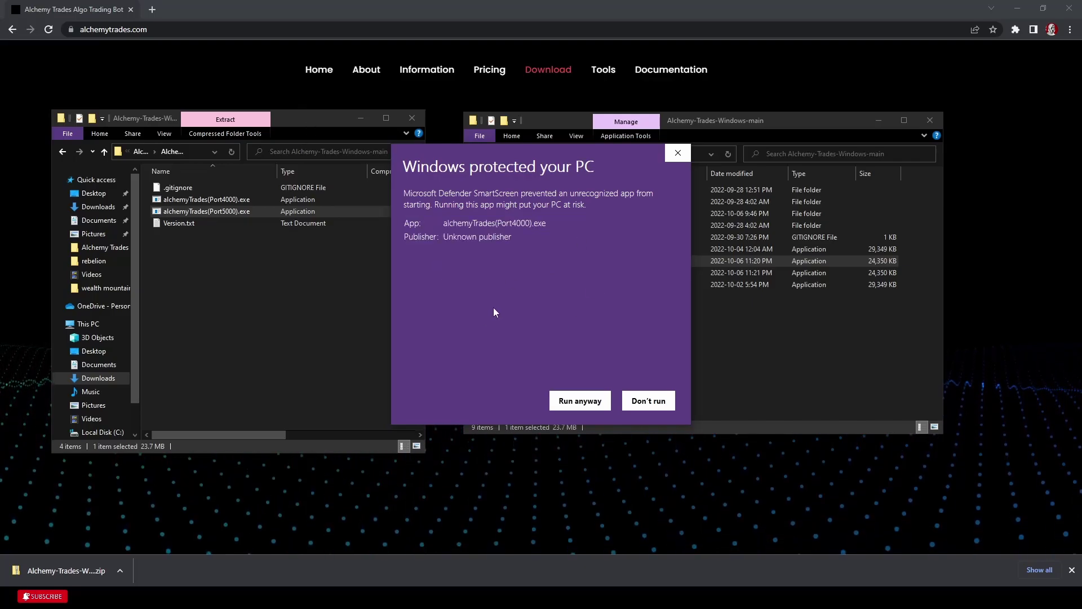
pyautogui.click(575, 400)
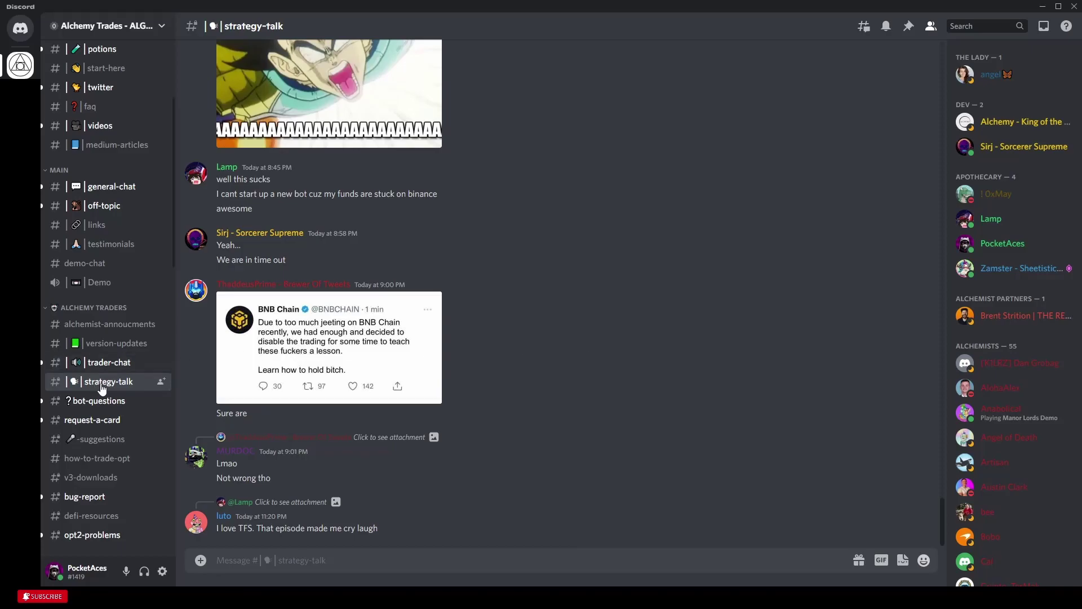
# - Open the Trading Pairs spreadsheet link from the strategy-talk channel's pinned message
pyautogui.click(908, 28)
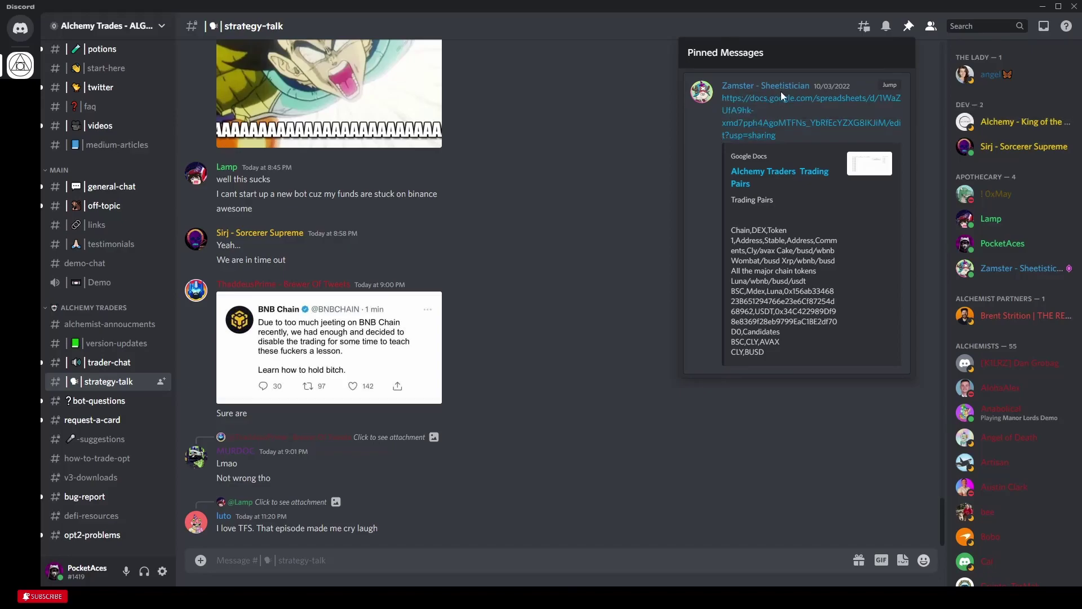
pyautogui.click(743, 101)
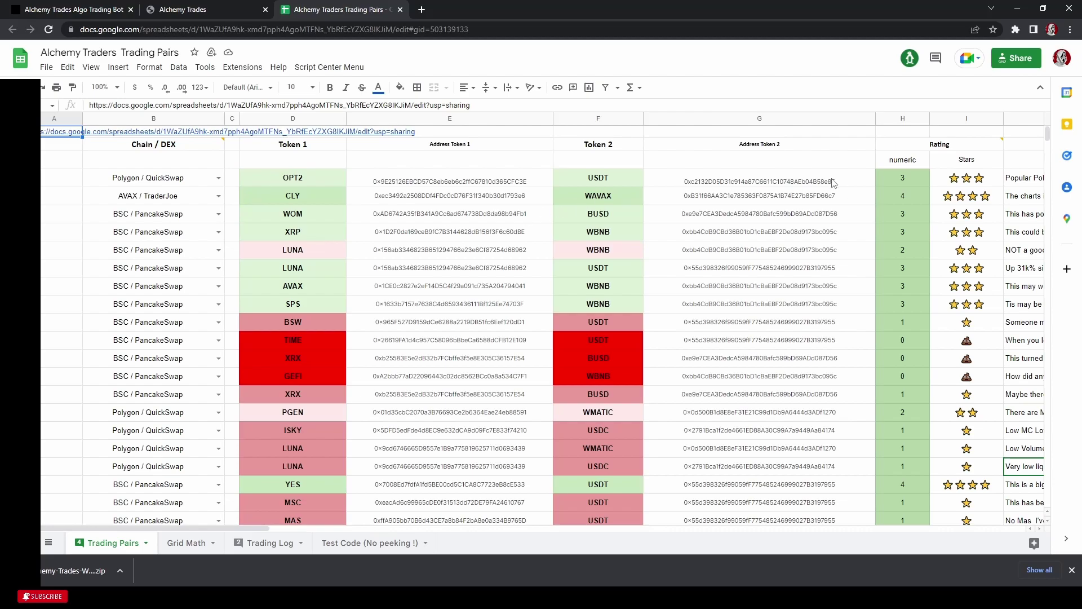
# - Copy the OPT2/USDT pair's DEX Screener link from the Trading Pairs sheet
pyautogui.click(409, 182)
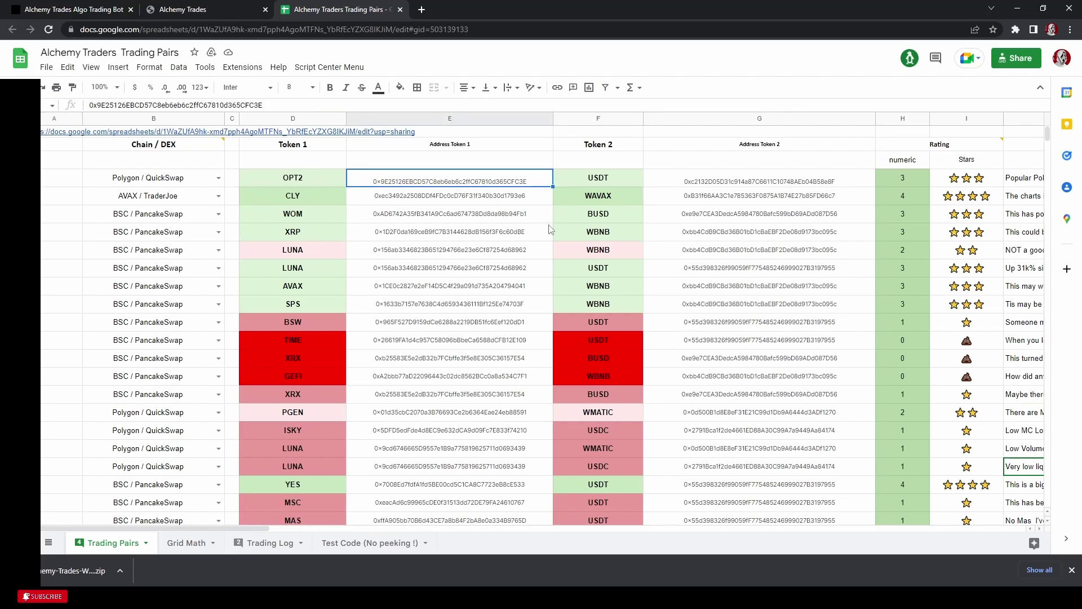
pyautogui.moveTo(249, 529); pyautogui.dragTo(322, 529)
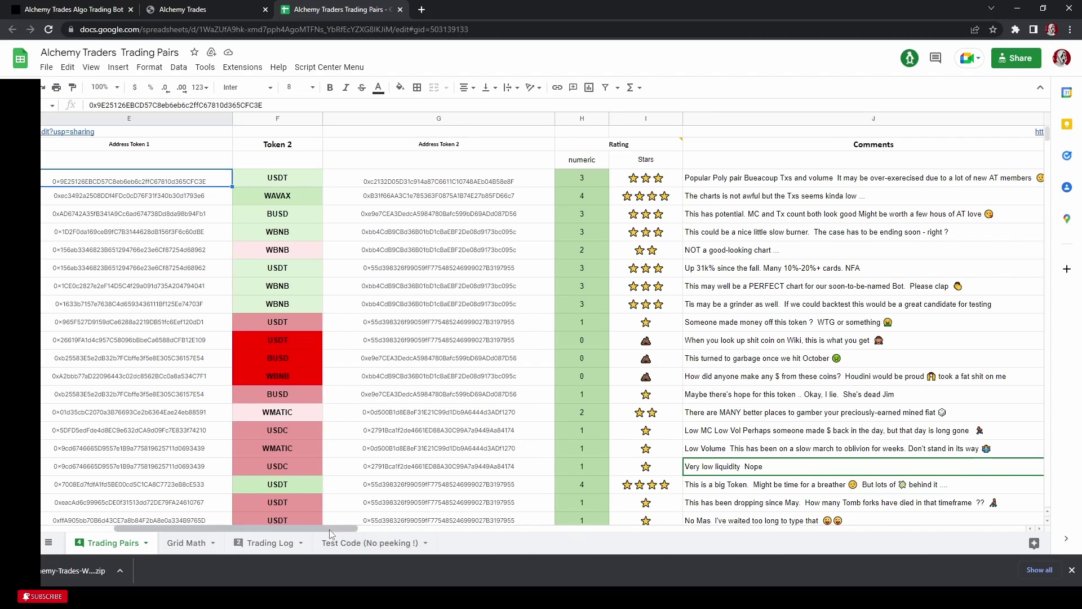
pyautogui.moveTo(333, 534); pyautogui.dragTo(432, 533)
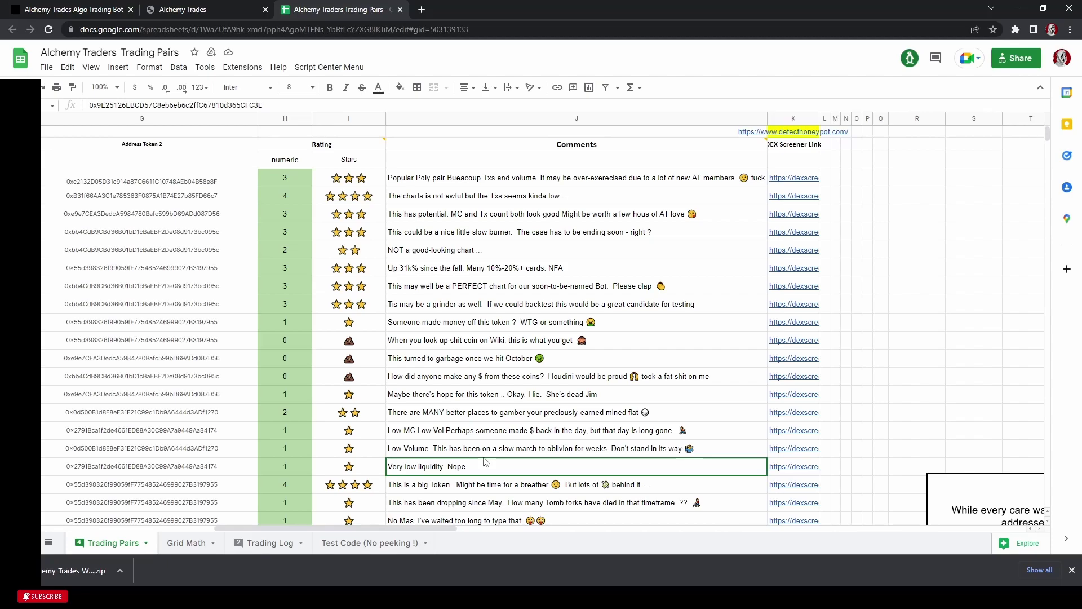
pyautogui.moveTo(803, 185)
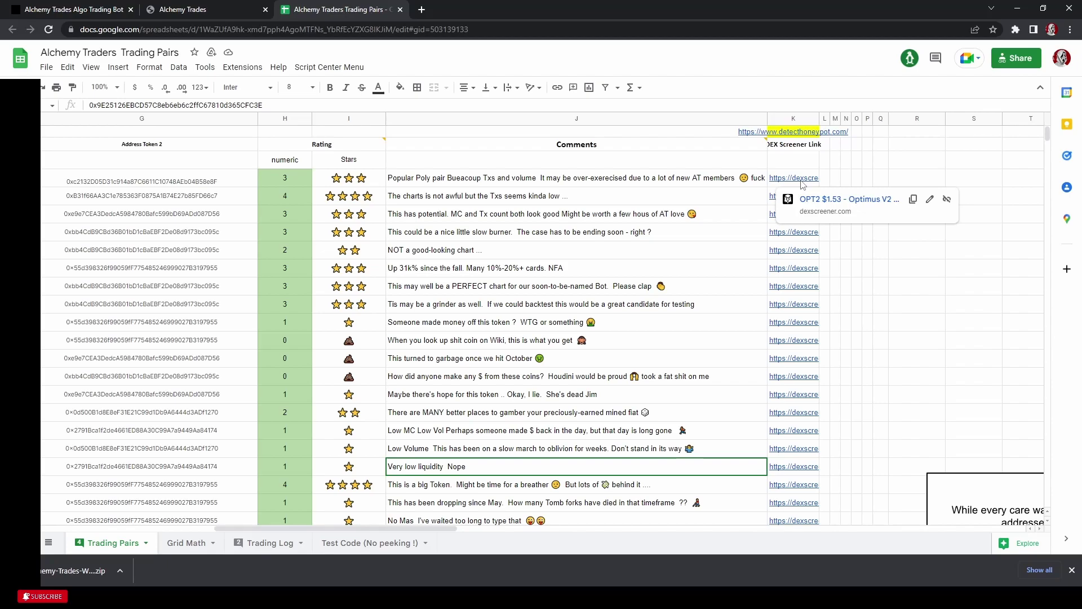
pyautogui.click(913, 199)
# - Paste the copied link into a new tab to load the OPT2/USDT DEX Screener page
pyautogui.click(415, 15)
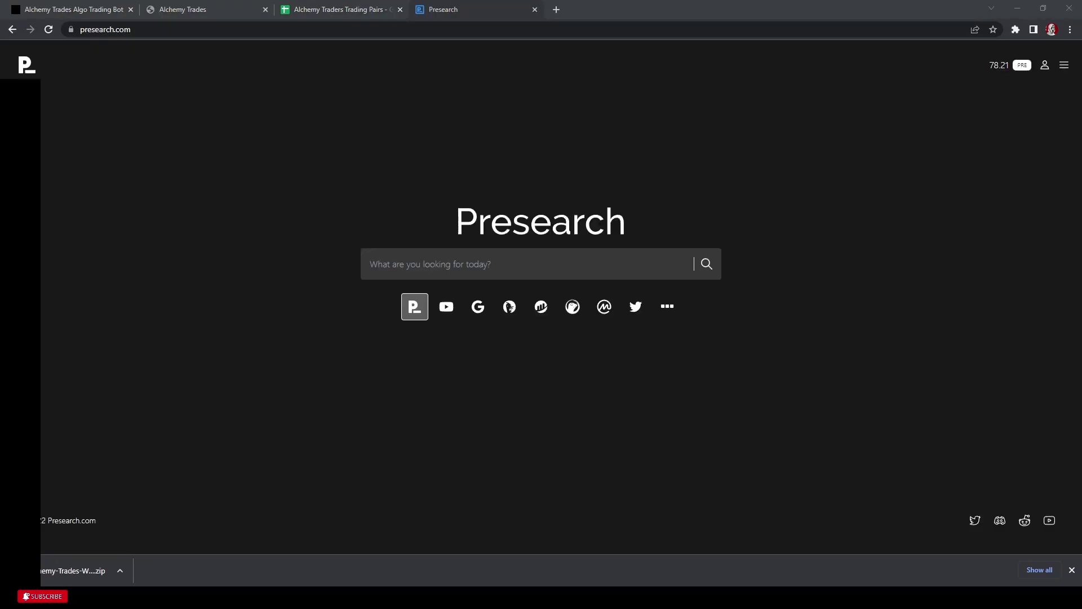
pyautogui.click(251, 29)
pyautogui.hotkey('ctrl', 'v')
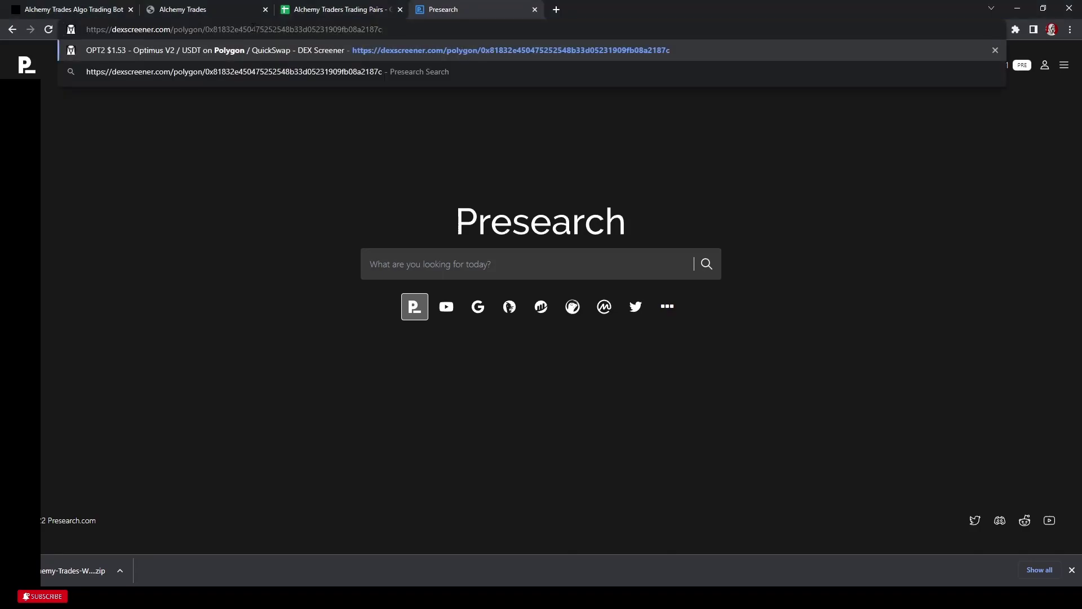
pyautogui.press('Return')
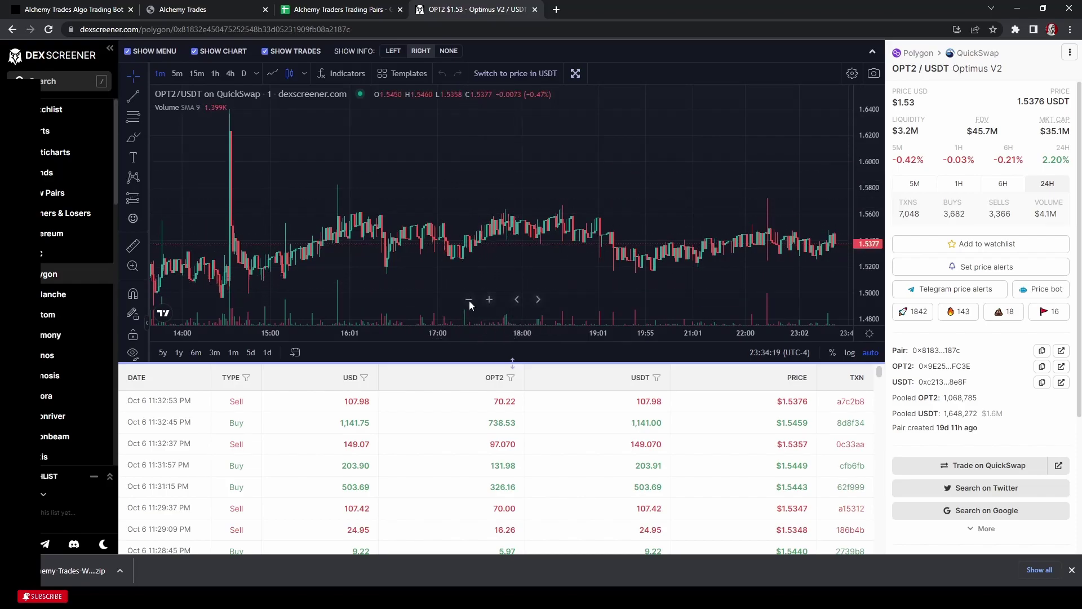
# - Zoom out the OPT2/USDT chart's time axis to show price history back into the previous day
pyautogui.scroll(-2, 417, 163)
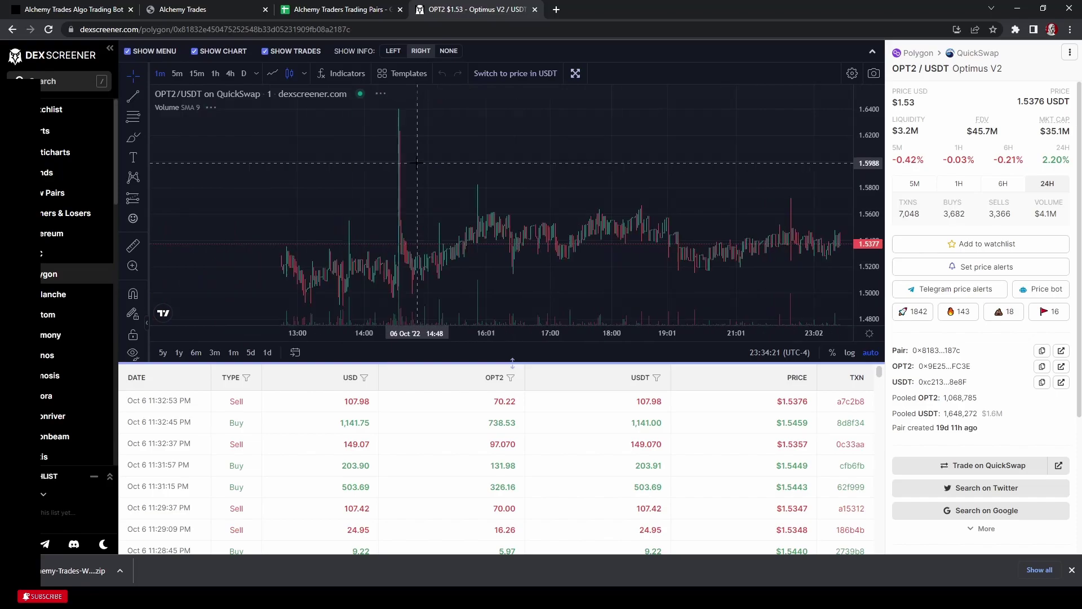
pyautogui.scroll(-3, 417, 163)
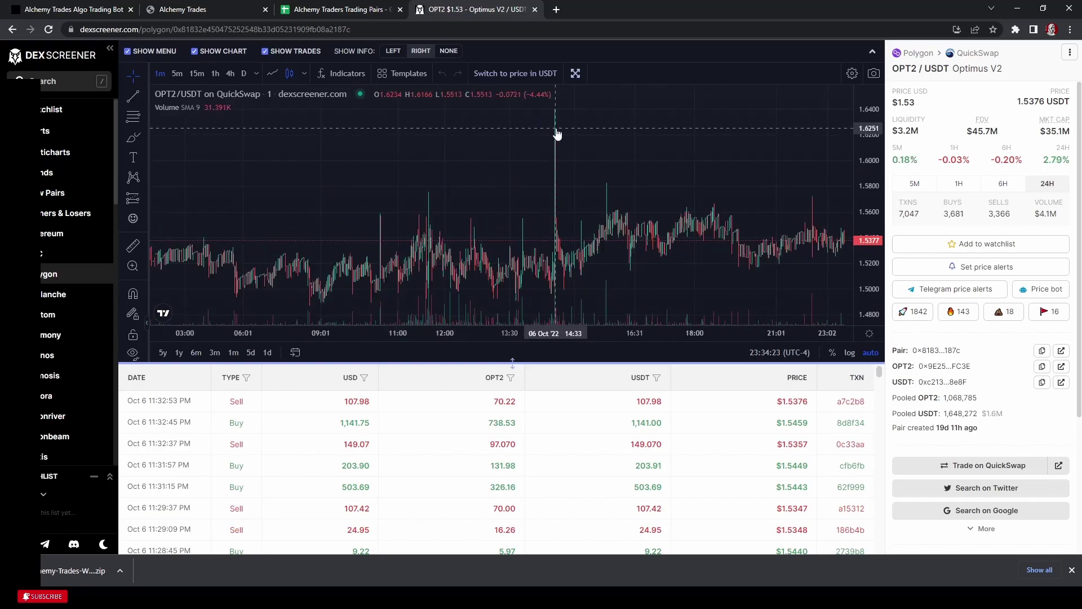
pyautogui.scroll(-2, 512, 161)
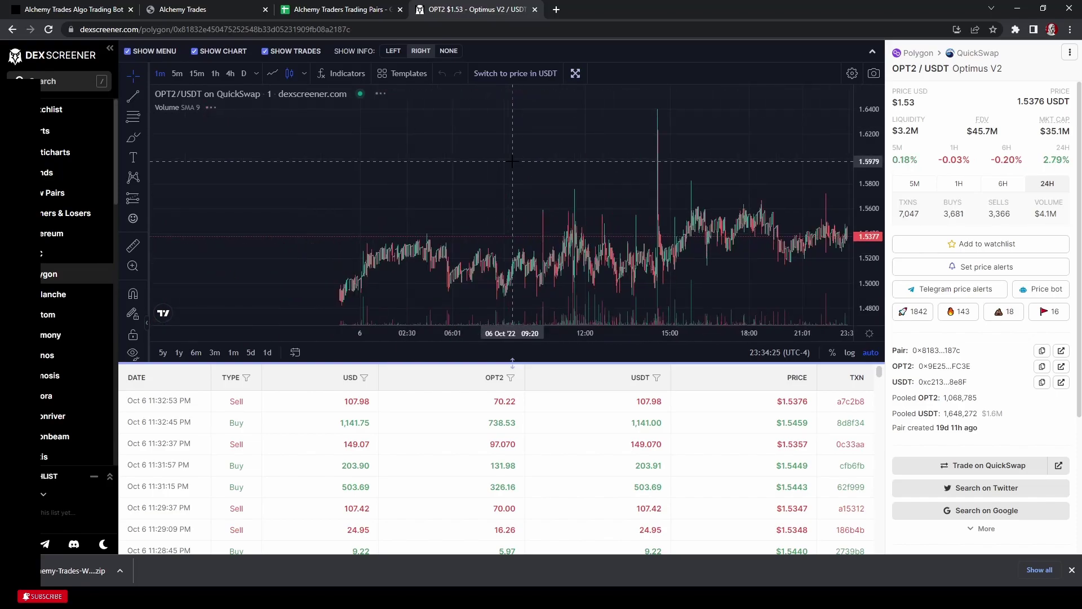
pyautogui.scroll(-1, 513, 161)
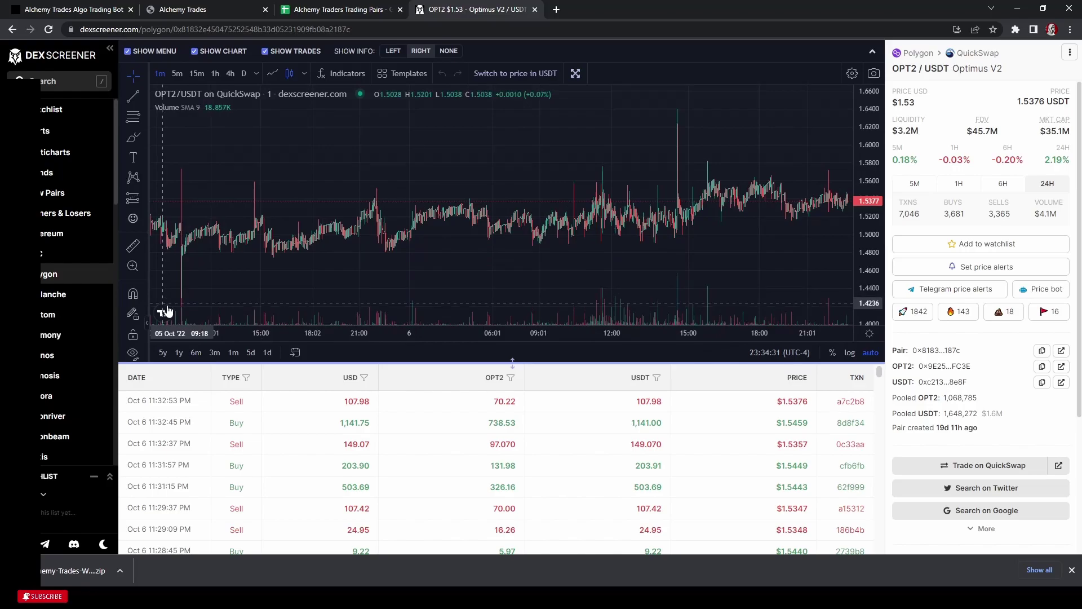
pyautogui.moveTo(541, 297)
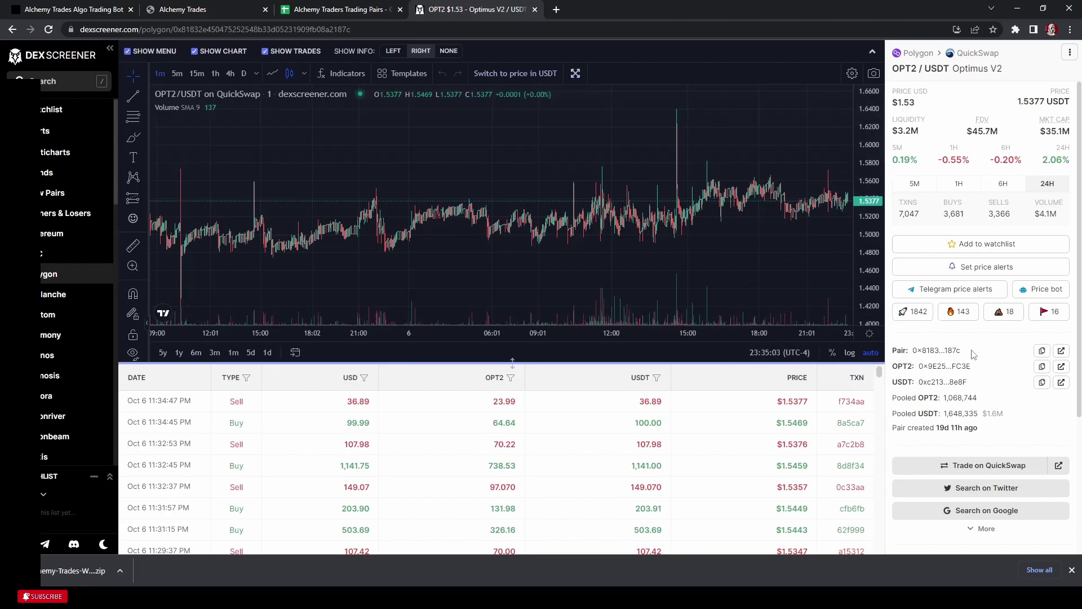
# - Check the OPT2 pair address on DEX Screener, then go to the Alchemy Trades Add Tokens list
pyautogui.click(314, 10)
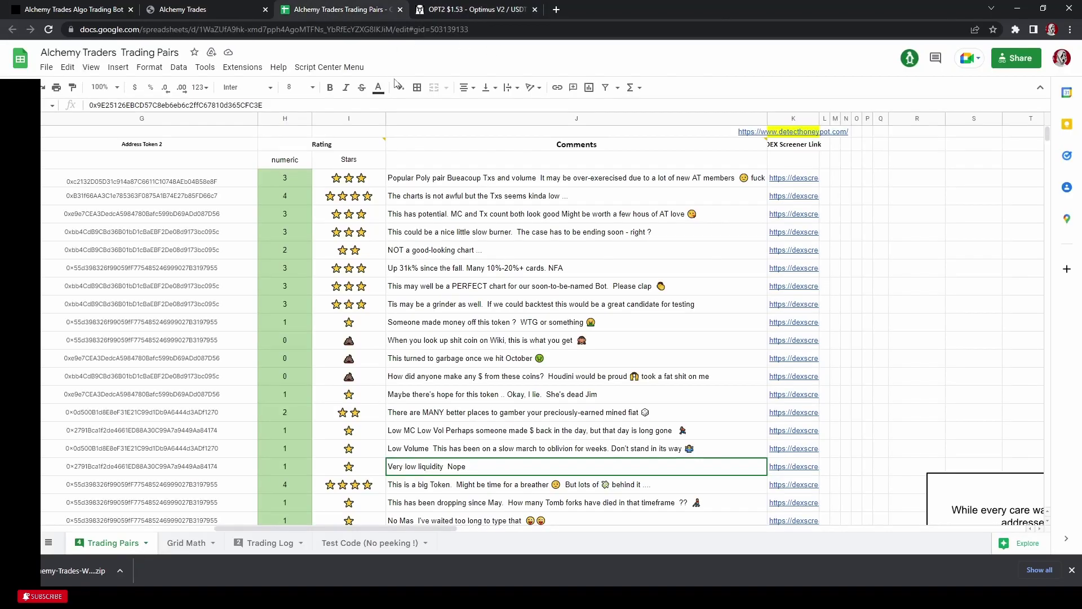
pyautogui.click(453, 10)
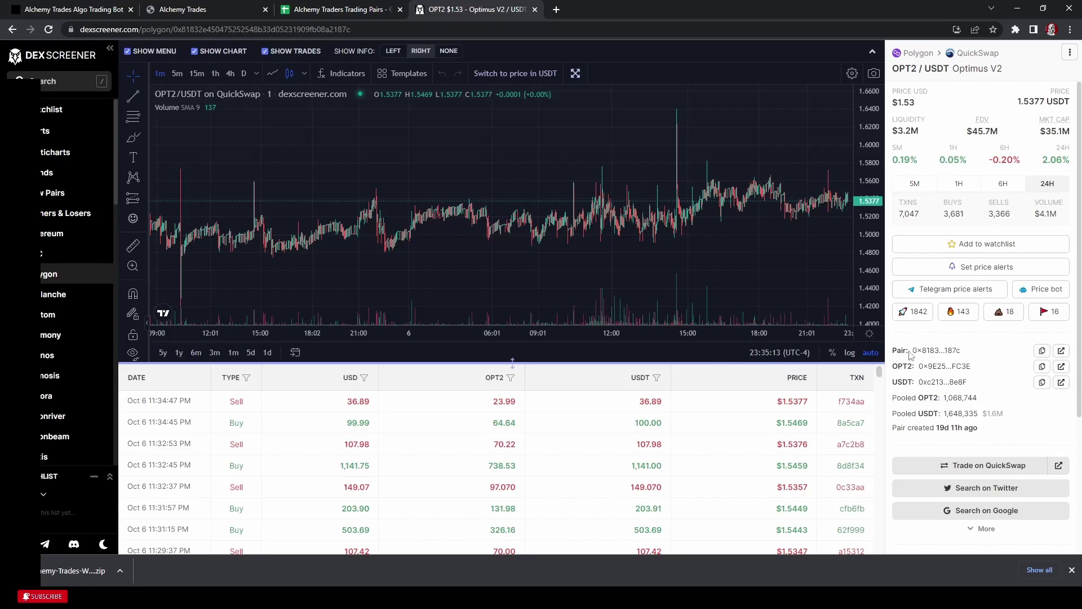
pyautogui.moveTo(909, 353); pyautogui.dragTo(964, 355)
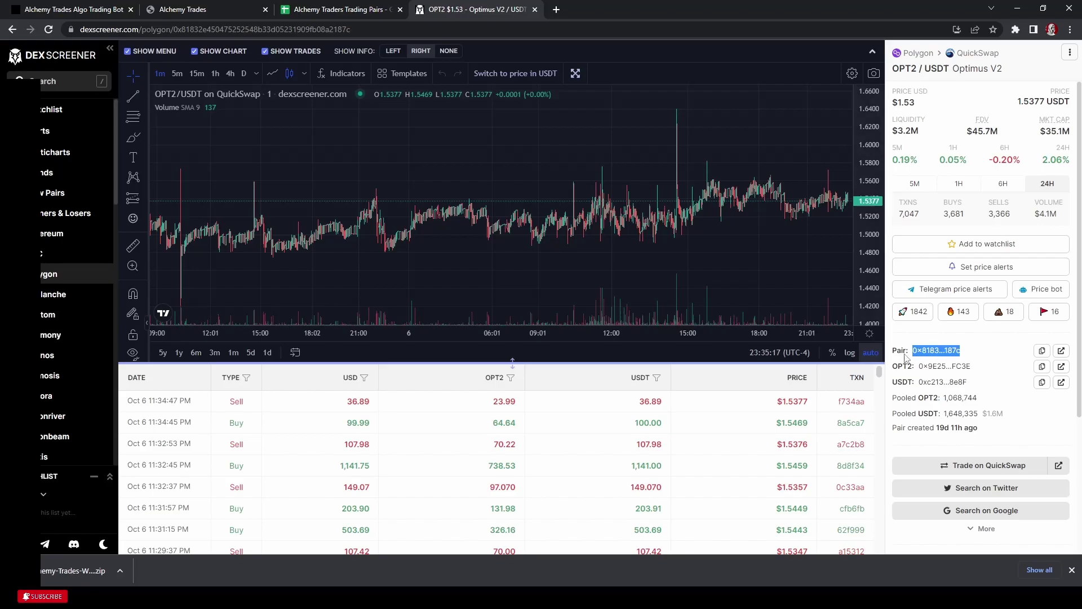
pyautogui.click(932, 376)
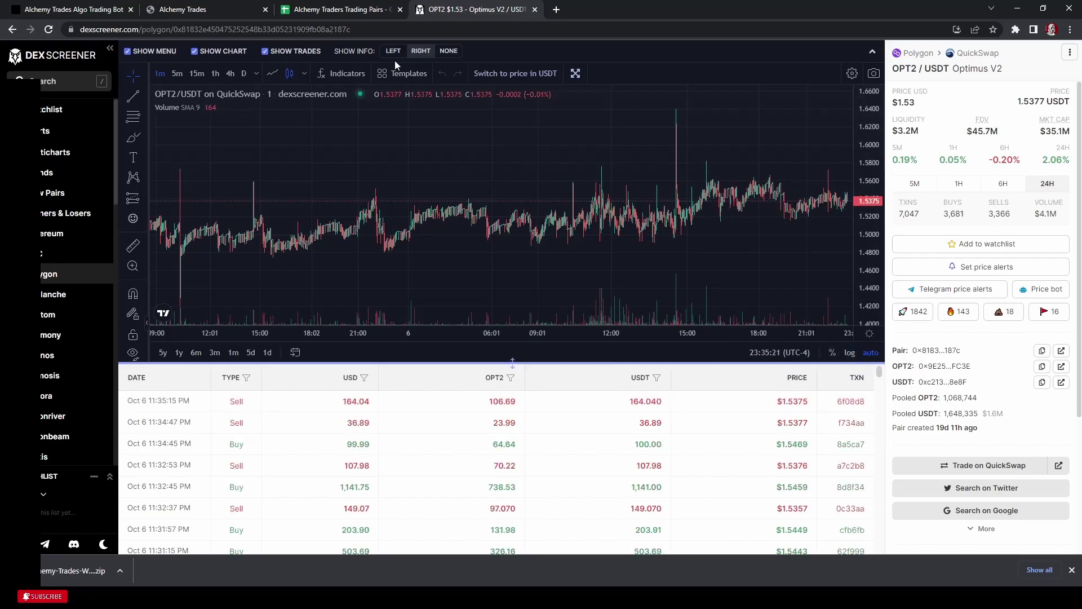
pyautogui.click(320, 11)
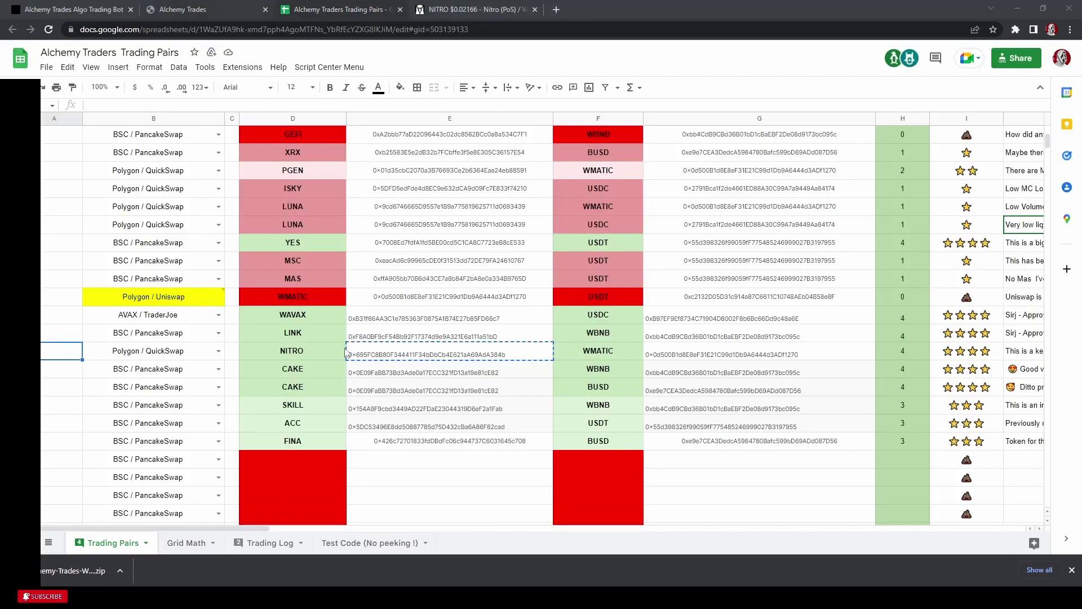
pyautogui.click(204, 11)
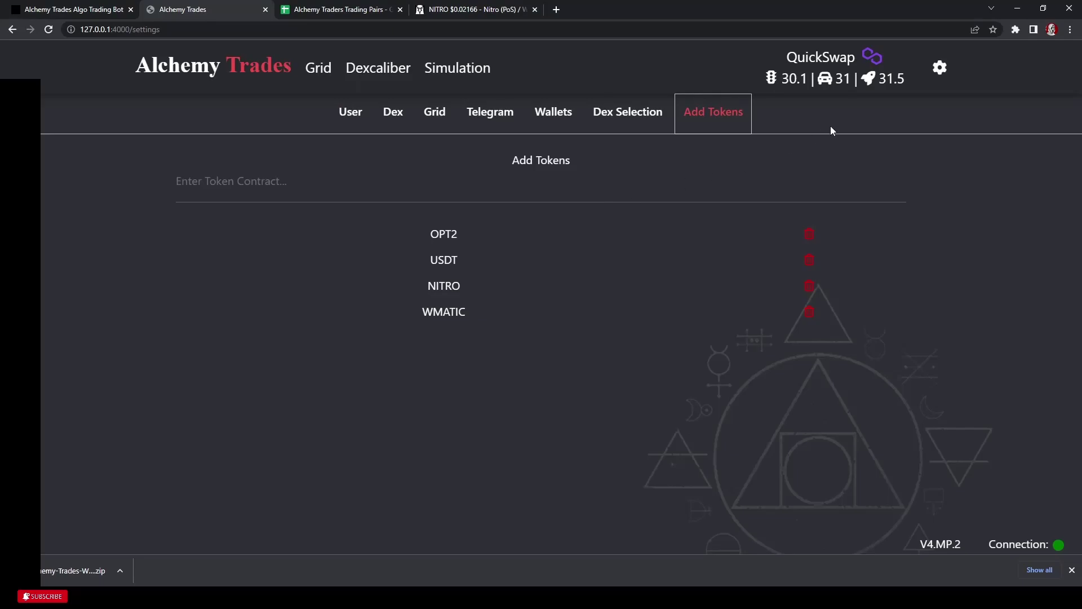
# - Remove NITRO and WMATIC from the token list and re-add NITRO by its contract address
pyautogui.click(808, 286)
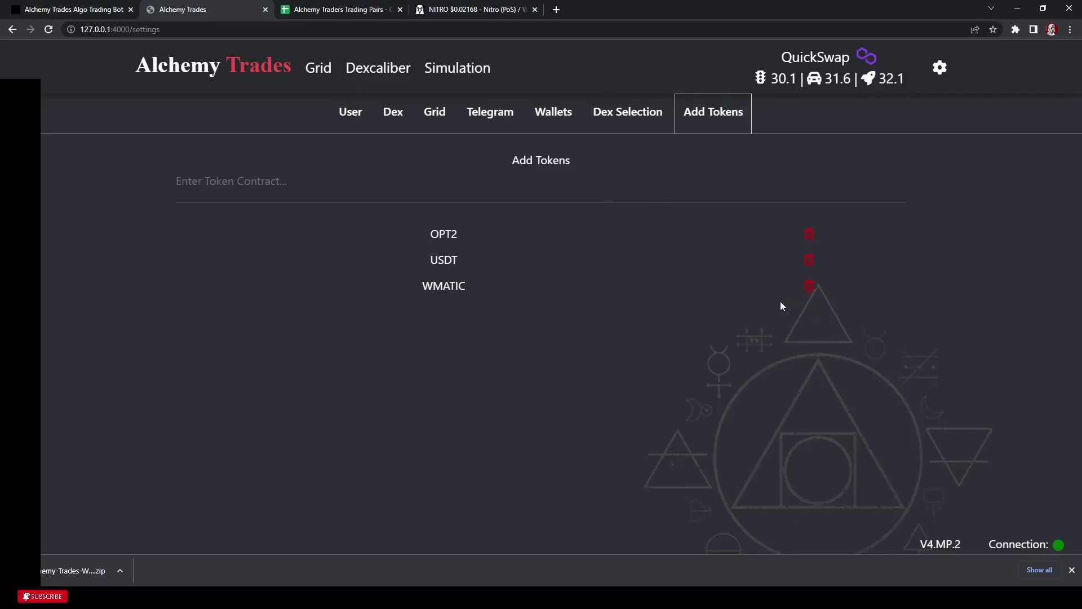
pyautogui.click(809, 287)
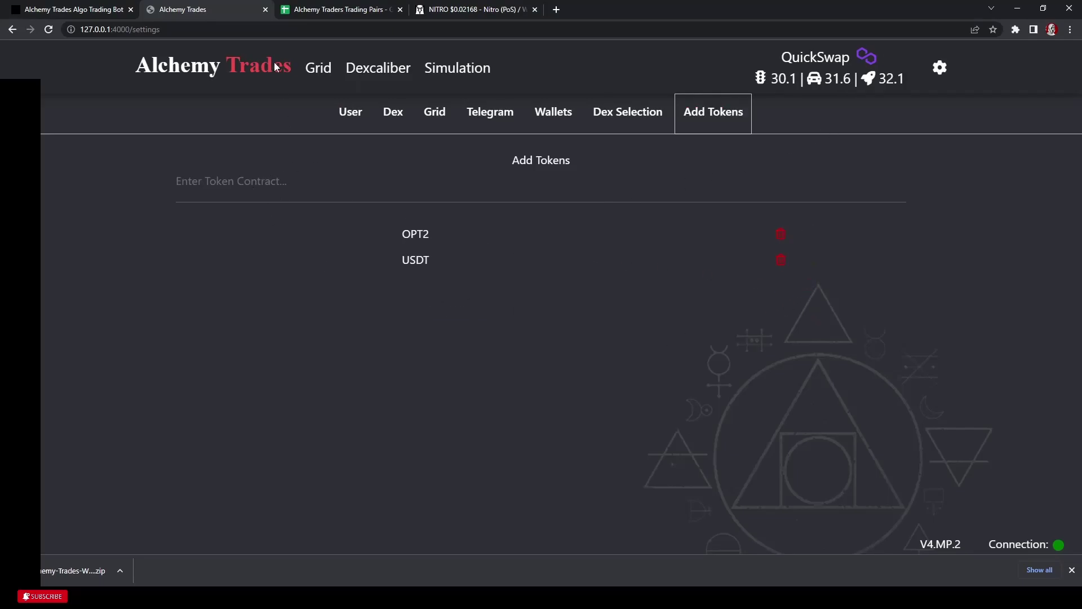
pyautogui.click(332, 9)
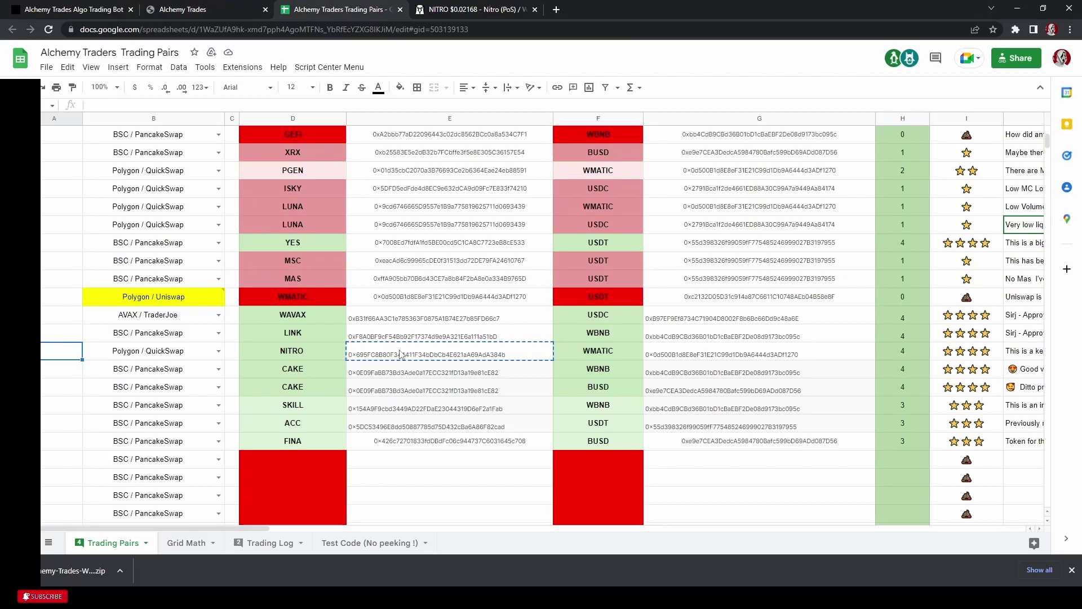
pyautogui.click(476, 10)
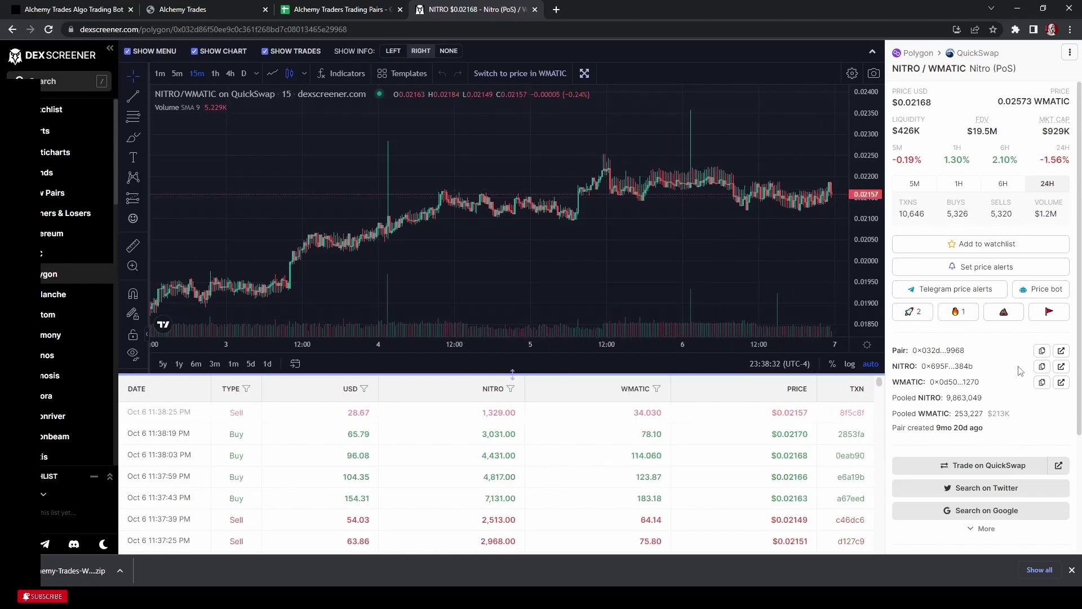
pyautogui.click(1042, 366)
pyautogui.click(236, 6)
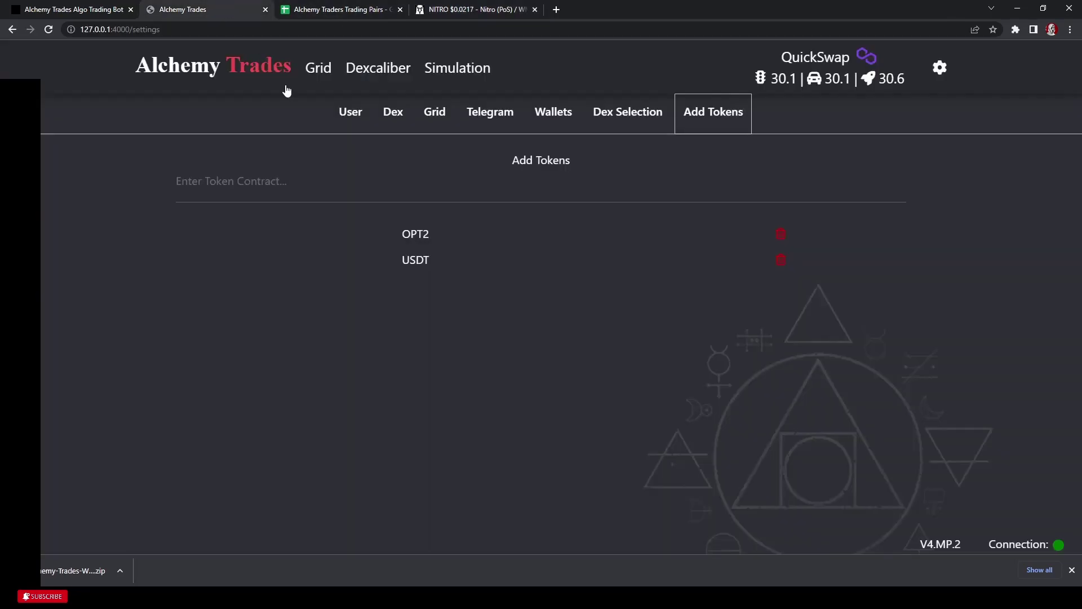
pyautogui.click(348, 177)
pyautogui.hotkey('ctrl', 'v')
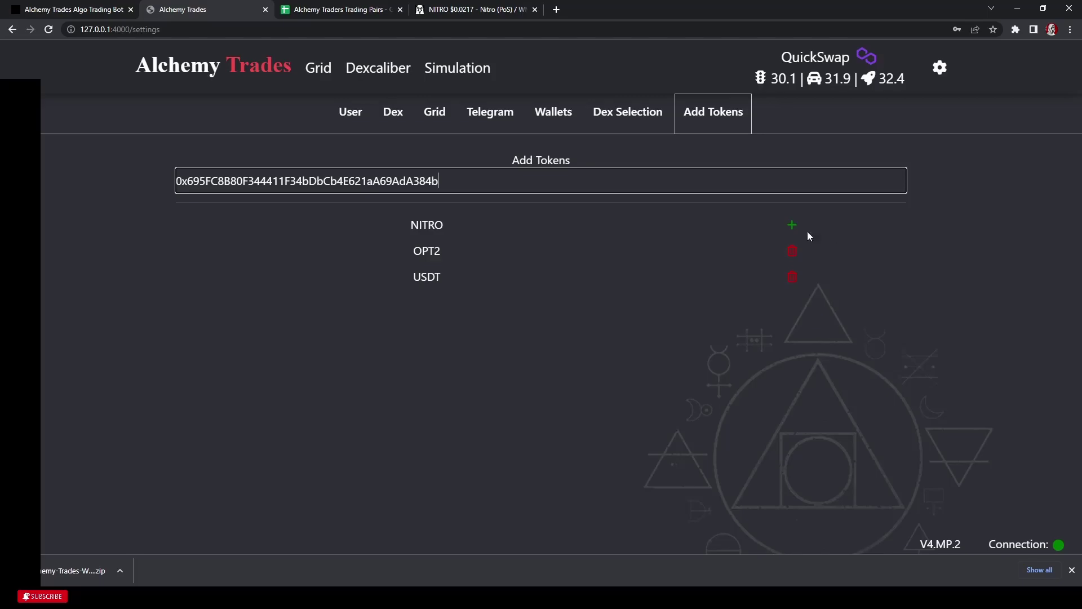
pyautogui.click(792, 225)
# - Copy WMATIC's contract address from the NITRO/WMATIC pair page and add it to Alchemy Trades
pyautogui.click(475, 9)
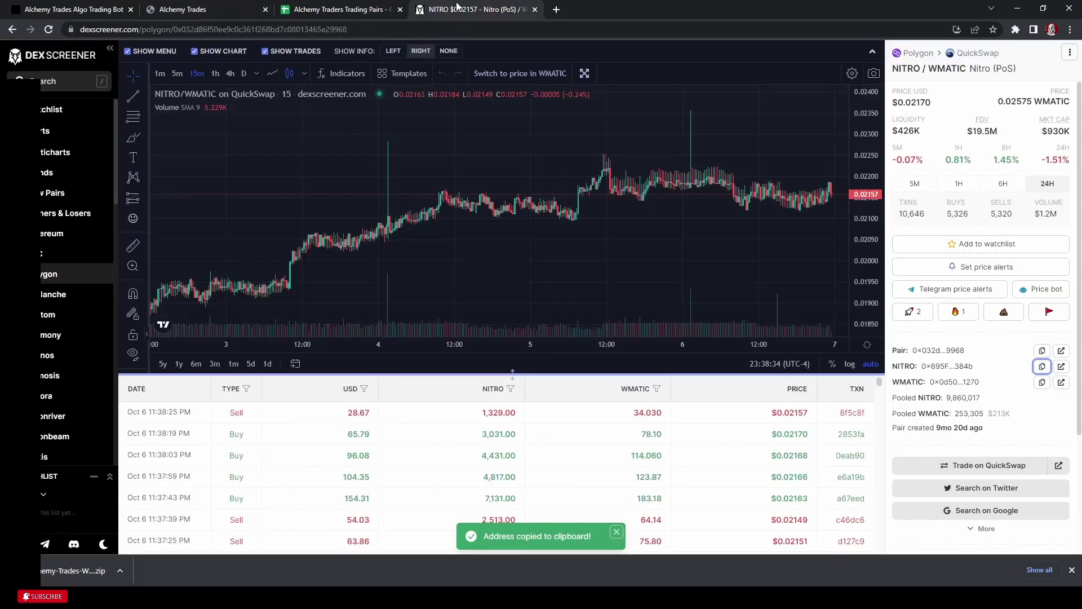
pyautogui.click(1042, 382)
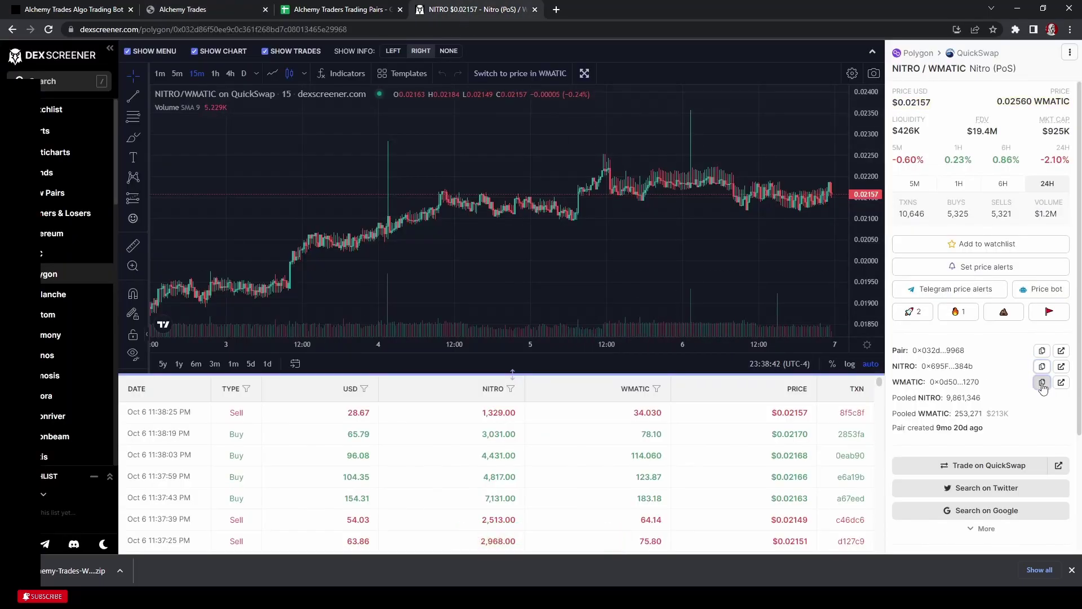
pyautogui.moveTo(895, 383); pyautogui.dragTo(933, 384)
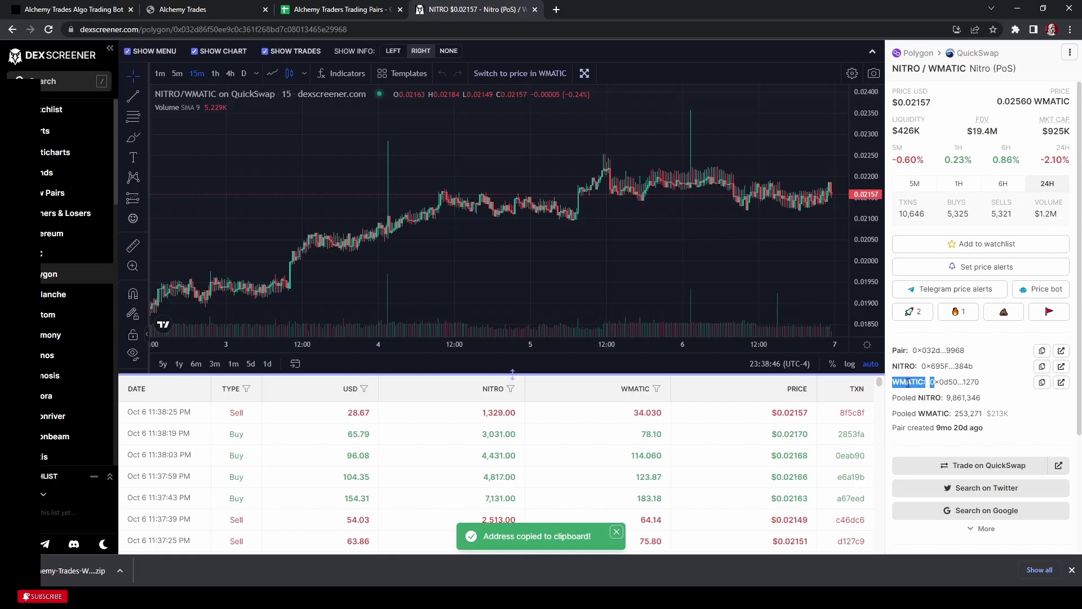
pyautogui.hotkey('ctrl', '2')
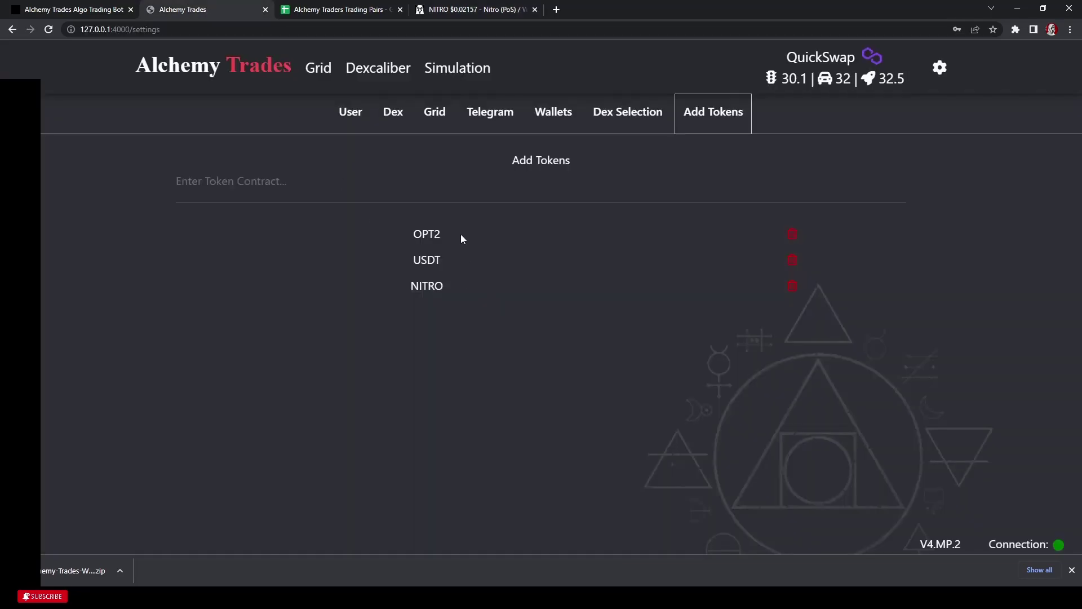
pyautogui.click(268, 172)
pyautogui.hotkey('ctrl', 'v')
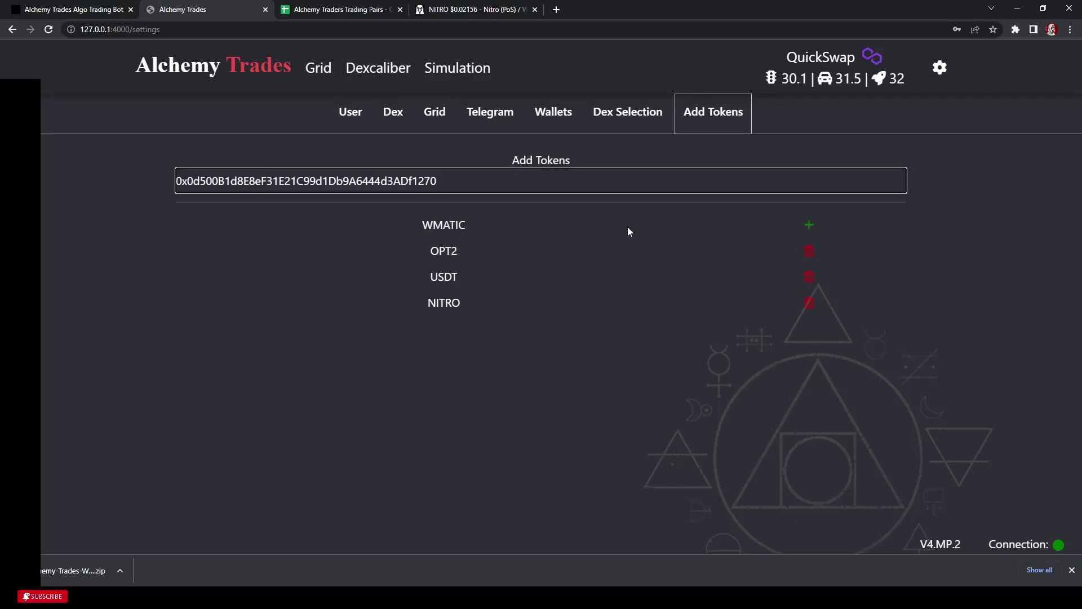
pyautogui.click(807, 225)
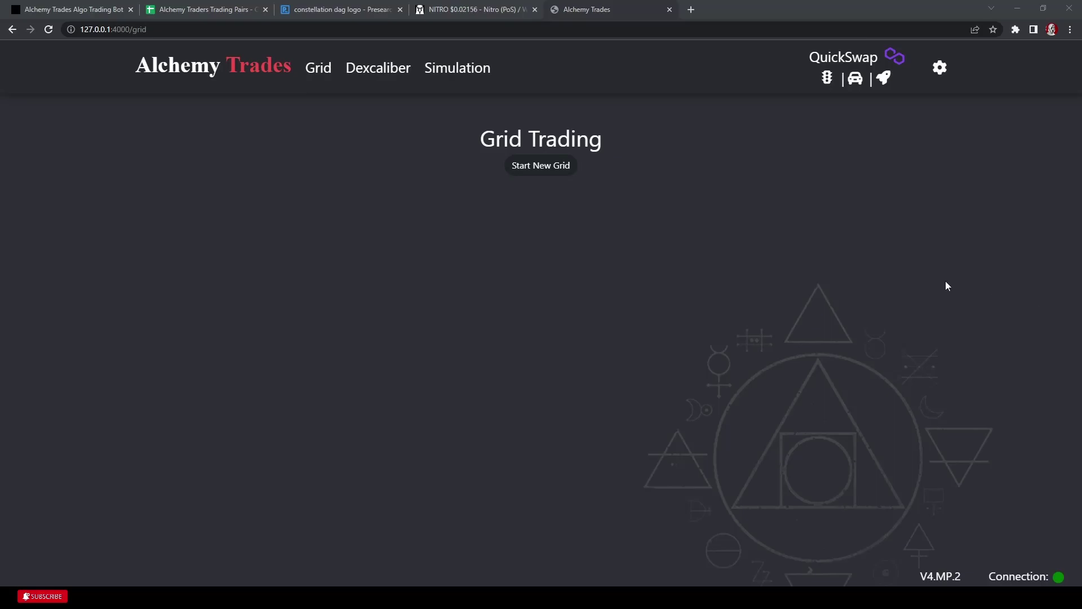
# - Start a new grid that buys NITRO, paired against WMATIC
pyautogui.click(541, 166)
pyautogui.click(448, 189)
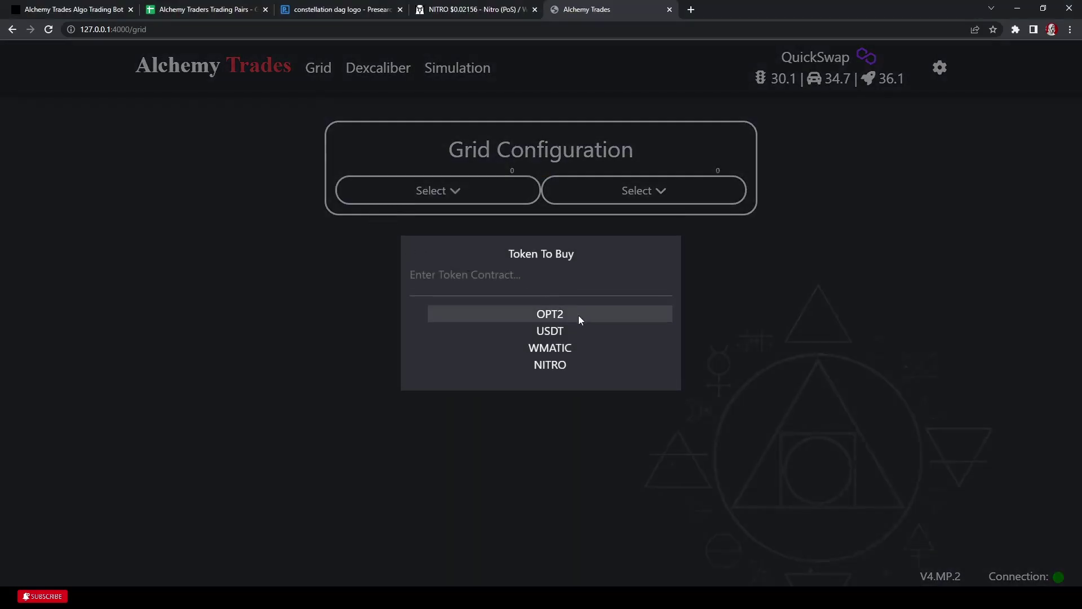
pyautogui.click(552, 366)
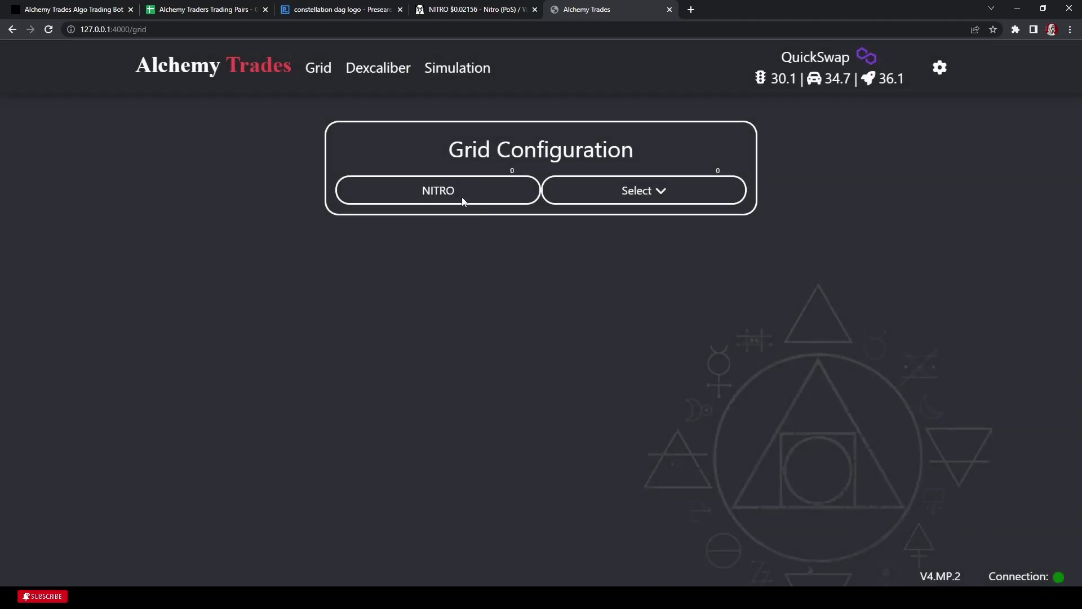
pyautogui.click(630, 188)
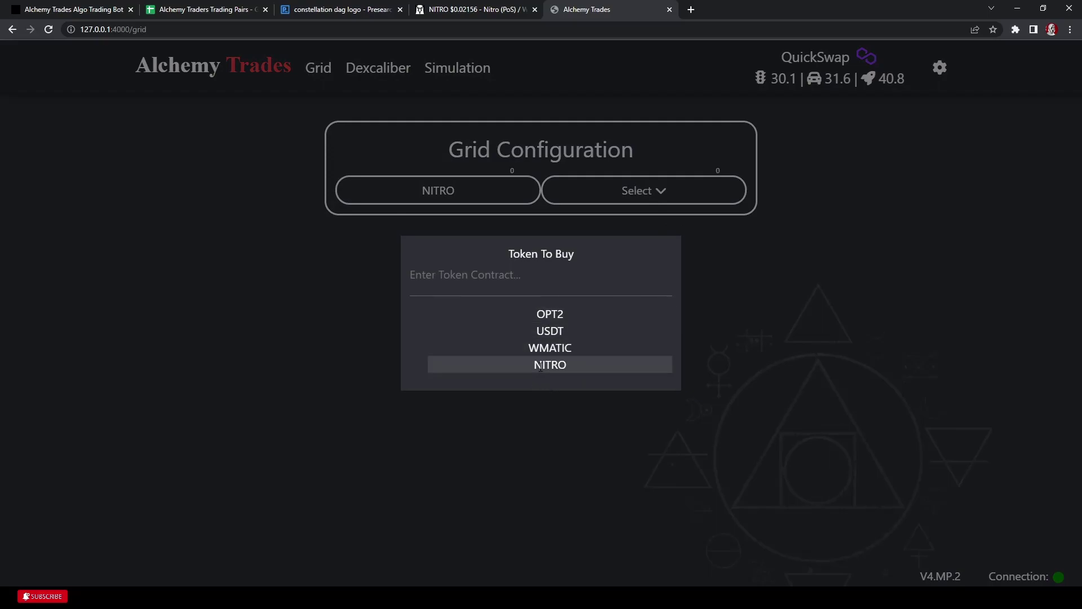
pyautogui.click(550, 349)
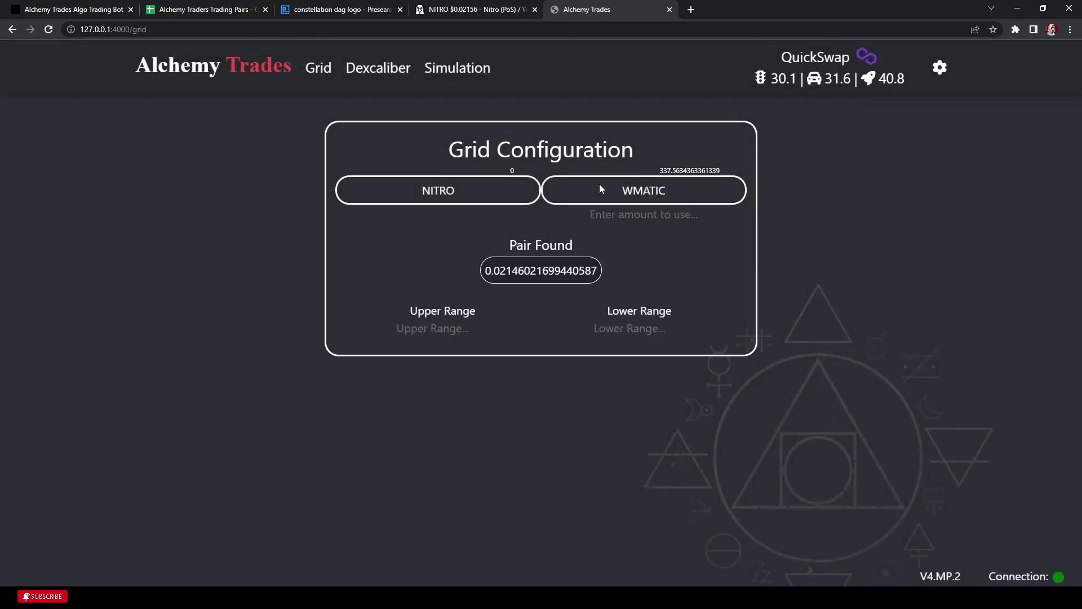
pyautogui.click(688, 212)
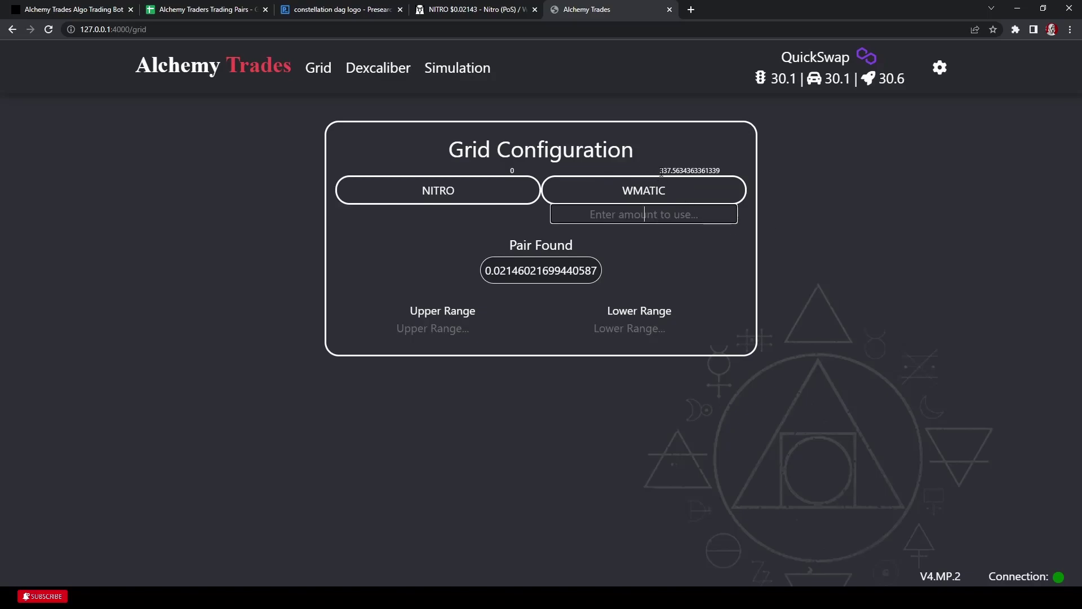
pyautogui.moveTo(658, 171); pyautogui.dragTo(698, 171)
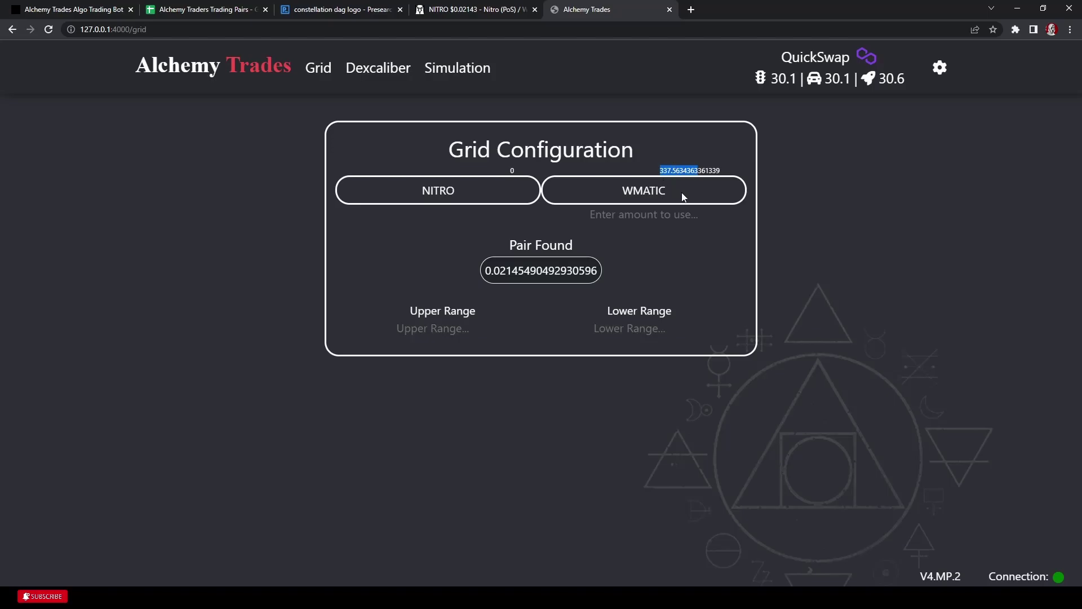
pyautogui.doubleClick(668, 188)
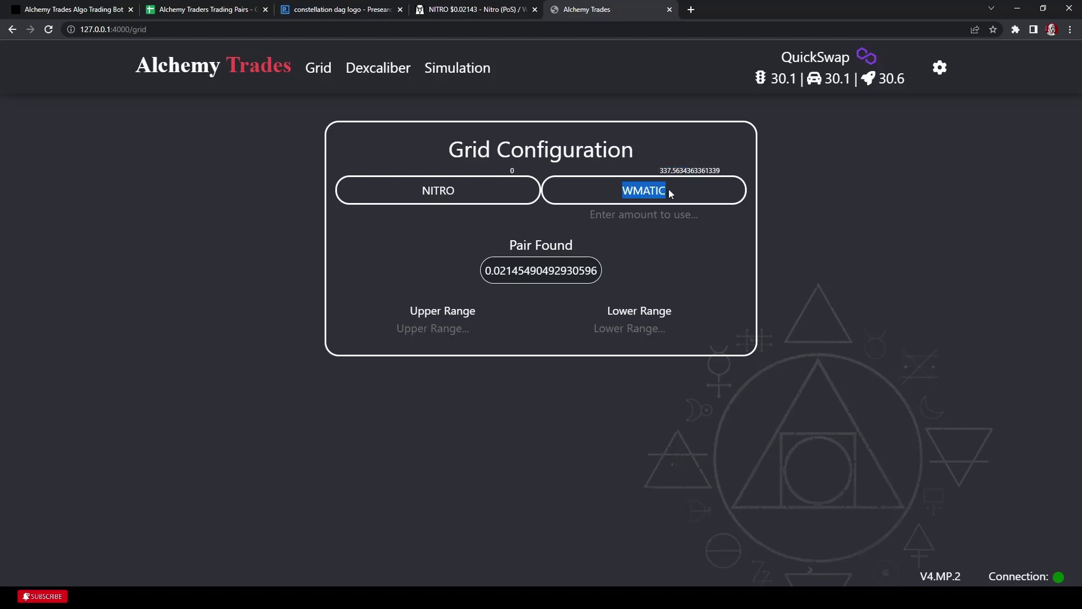
pyautogui.click(776, 244)
# - Enter 320 as the WMATIC amount for the grid
pyautogui.click(645, 215)
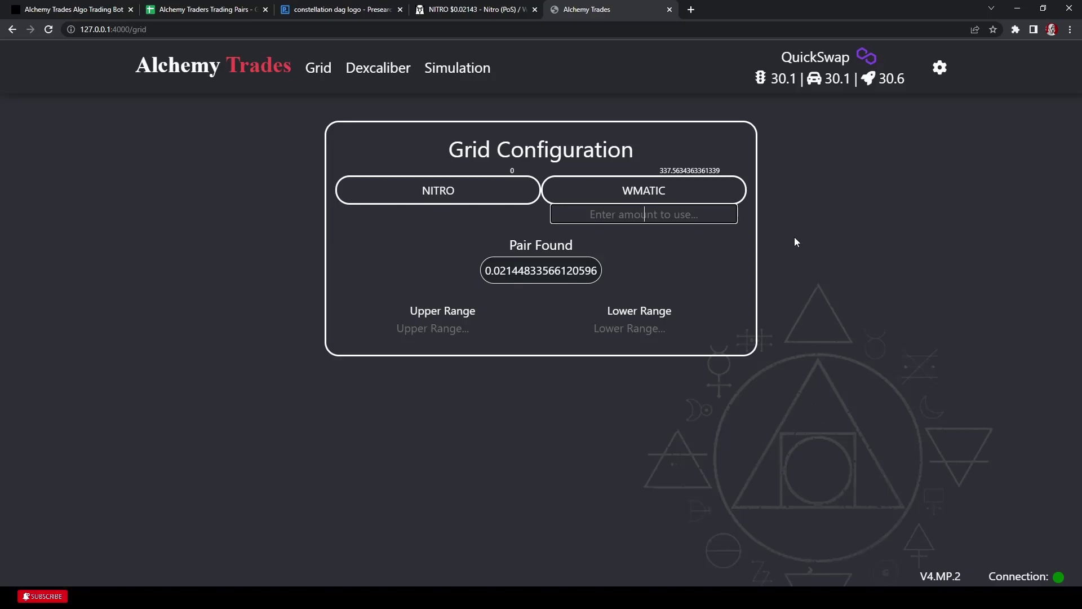
pyautogui.write('325')
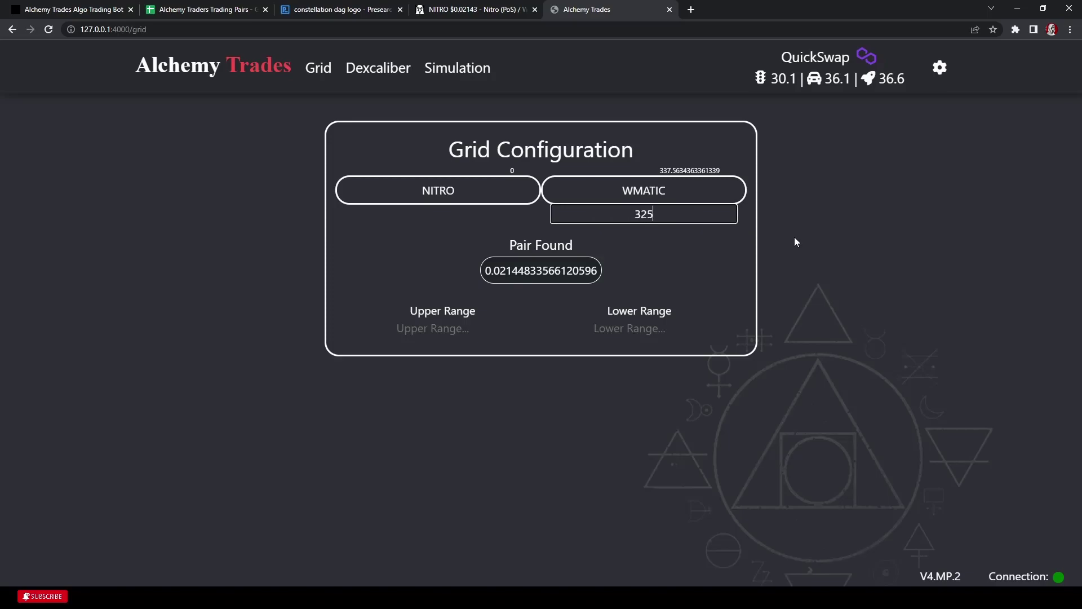
pyautogui.press('BackSpace')
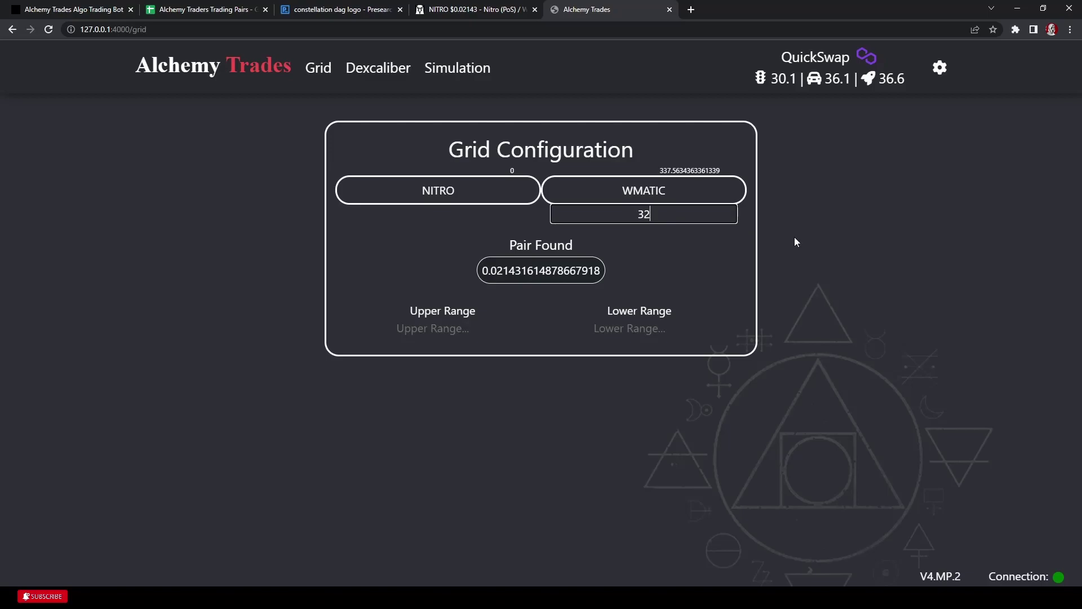
pyautogui.write('0')
pyautogui.click(433, 330)
pyautogui.click(450, 16)
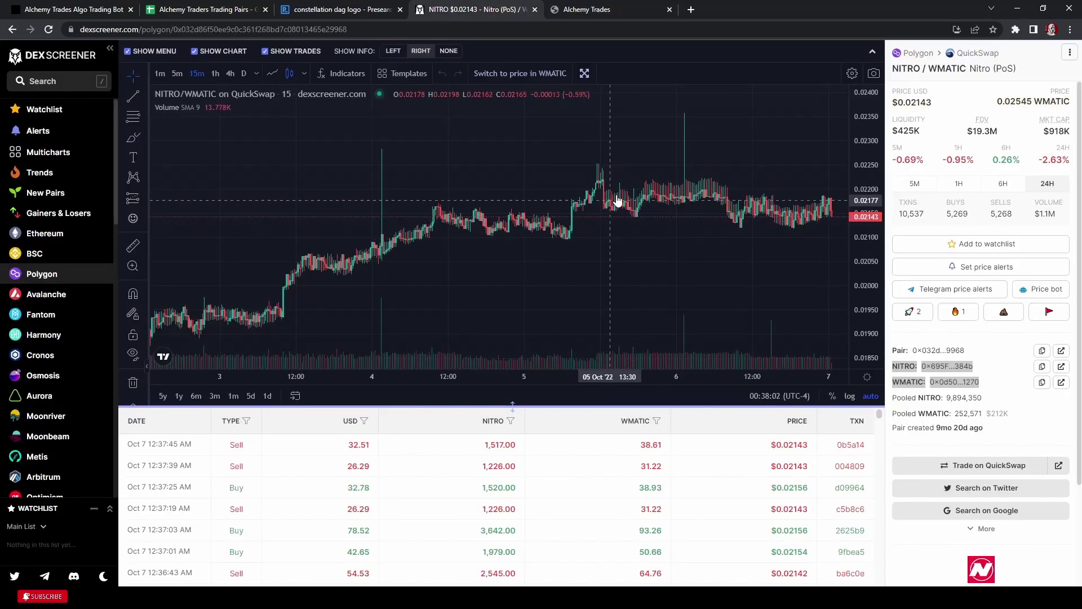
pyautogui.scroll(1, 617, 201)
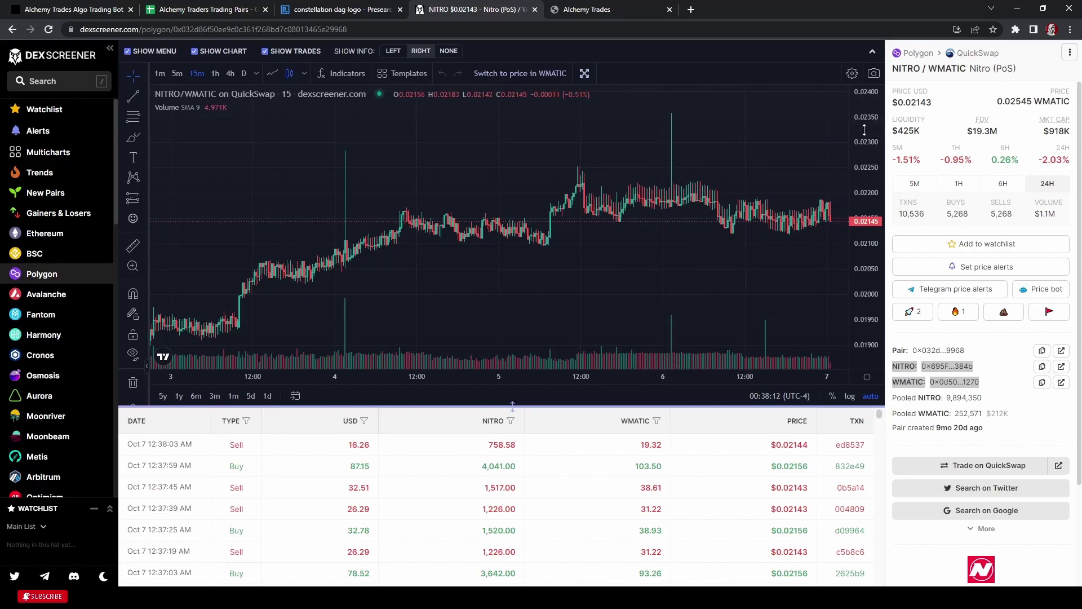
pyautogui.click(586, 10)
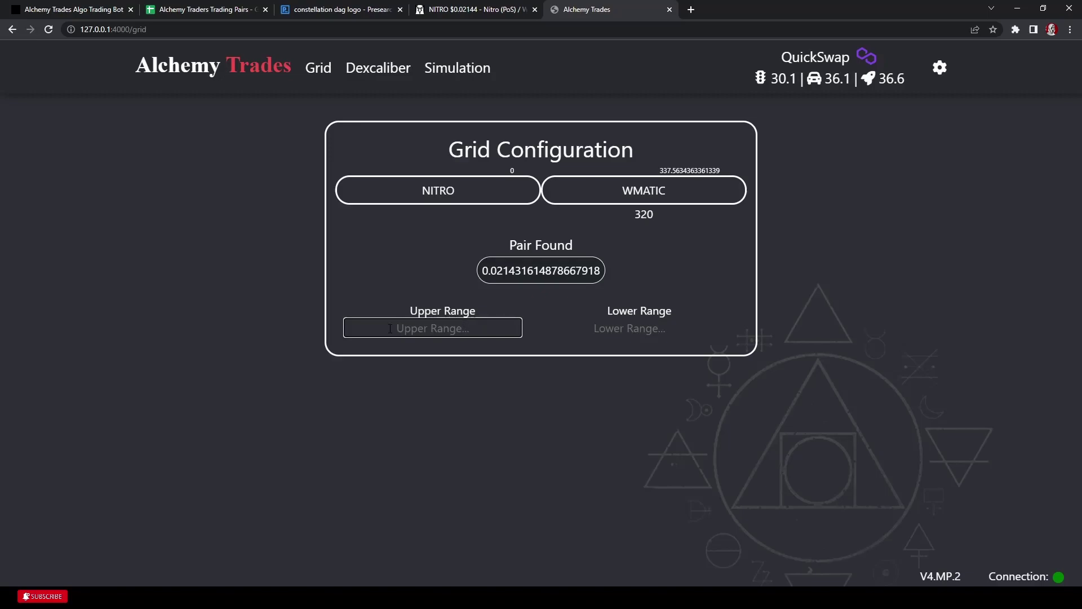
# - Set the upper range to .0235 and the lower range to .02, then find grids
pyautogui.write('.0235')
pyautogui.click(630, 328)
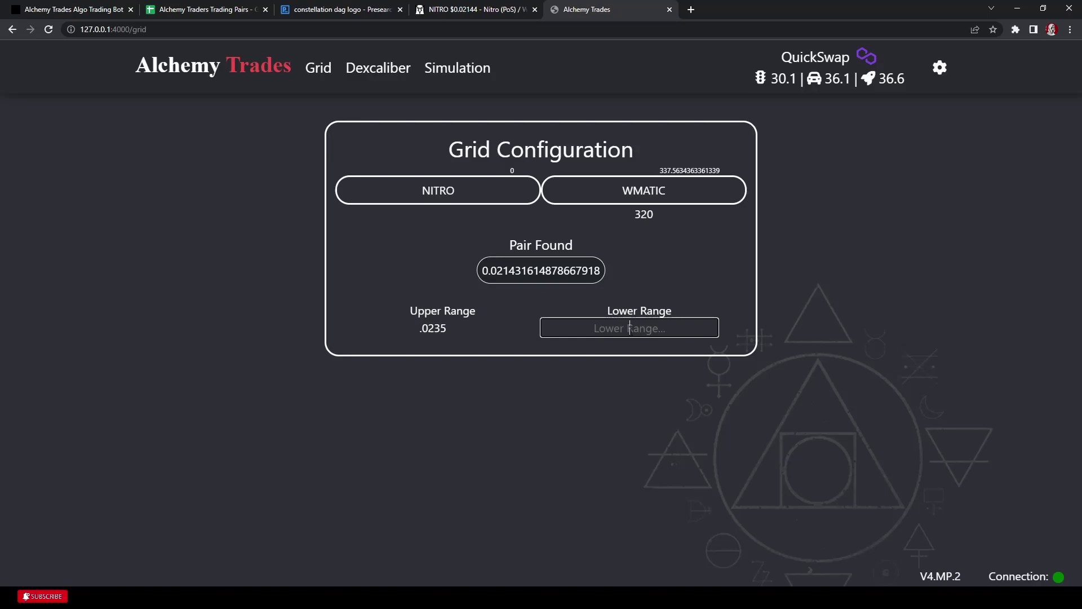
pyautogui.write('.02')
pyautogui.click(541, 357)
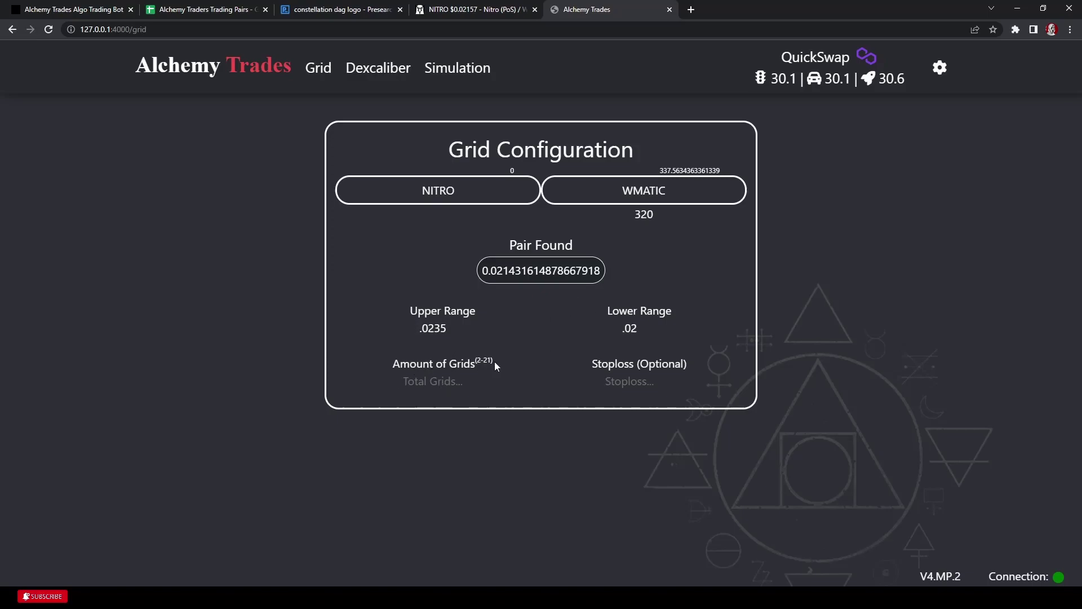
# - Set 21 grids and calculate the profit estimates
pyautogui.click(427, 381)
pyautogui.write('21')
pyautogui.click(557, 358)
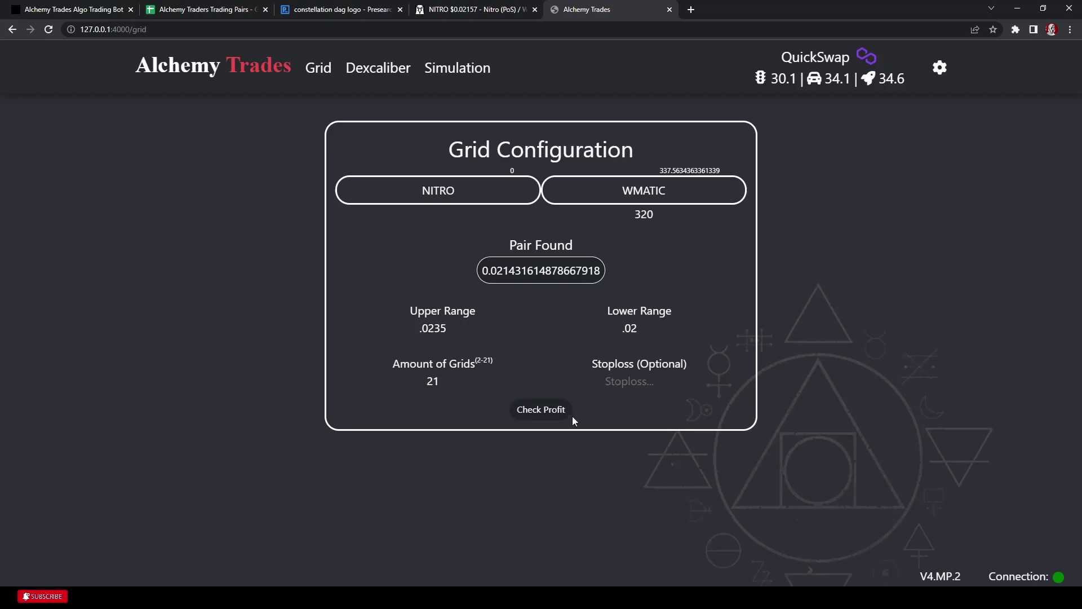
pyautogui.click(572, 415)
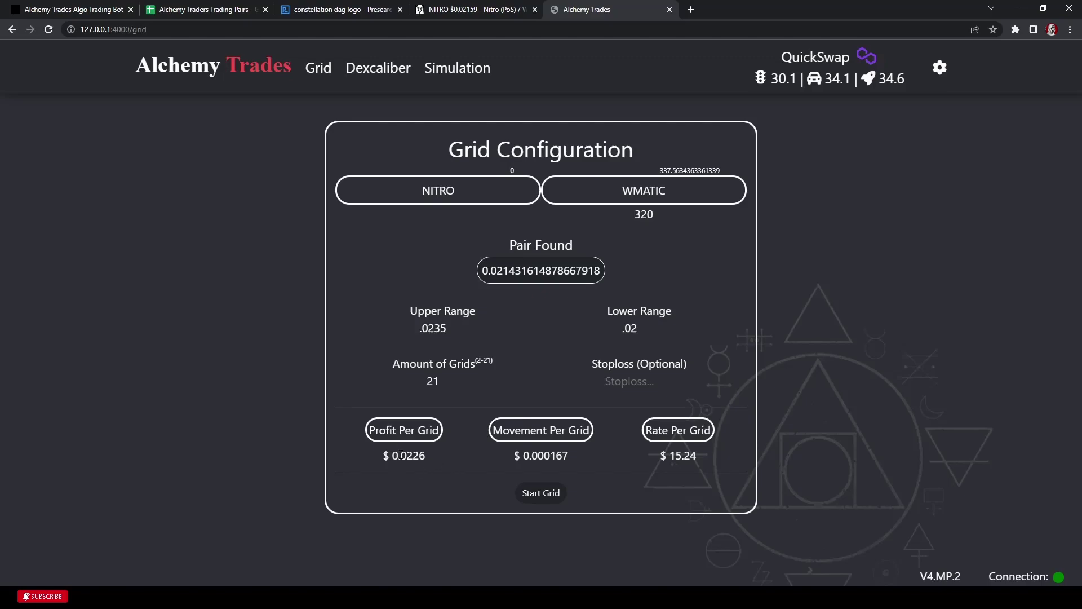
# - Review the 21-grid estimates: $0.0226 profit and $15.24 rate per grid
pyautogui.moveTo(382, 455); pyautogui.dragTo(425, 458)
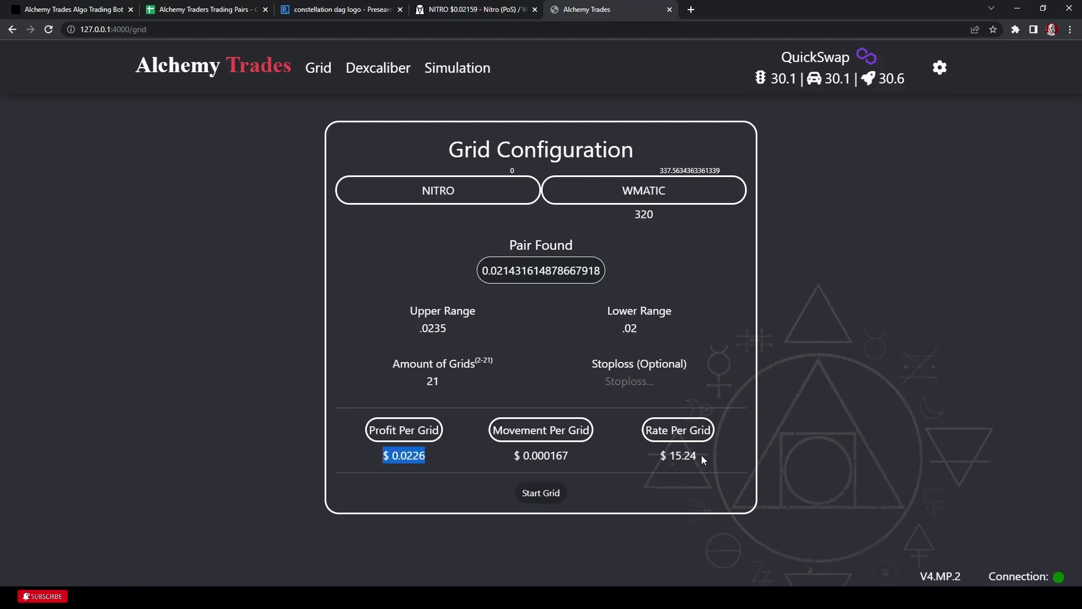
pyautogui.moveTo(698, 454); pyautogui.dragTo(667, 457)
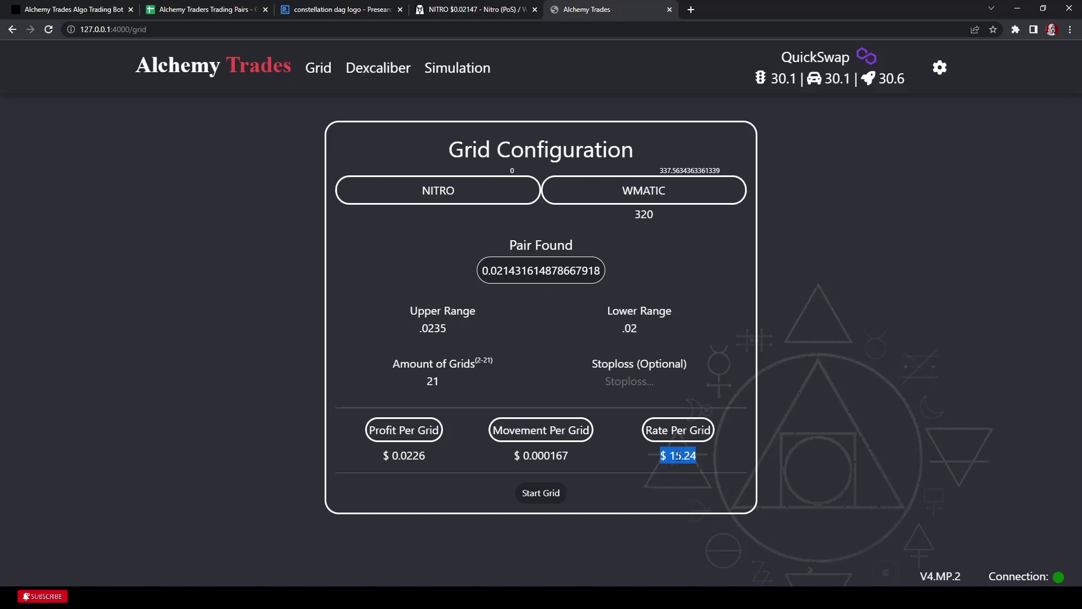
pyautogui.click(429, 458)
pyautogui.moveTo(430, 458); pyautogui.dragTo(382, 460)
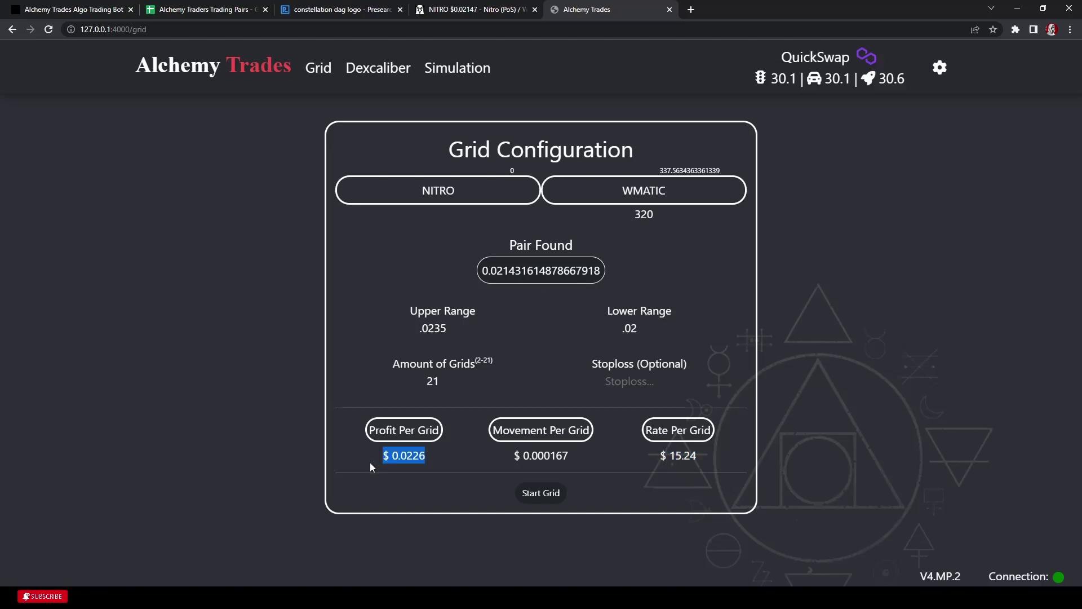
# - Try 8 grids and recalculate the profit estimates
pyautogui.click(448, 375)
pyautogui.moveTo(446, 380); pyautogui.dragTo(386, 378)
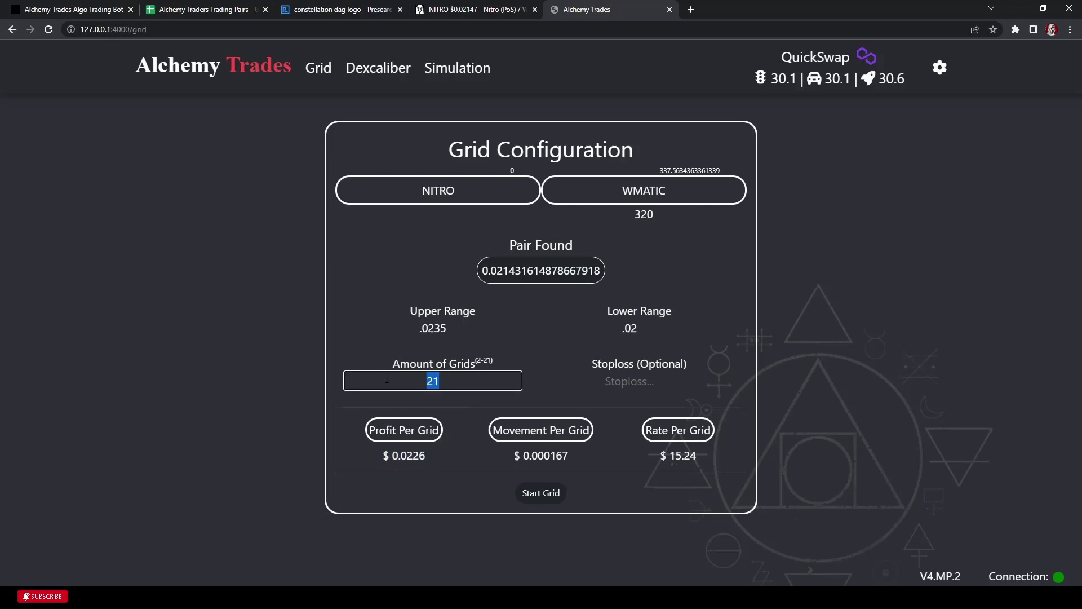
pyautogui.write('8')
pyautogui.press('Tab')
pyautogui.click(542, 411)
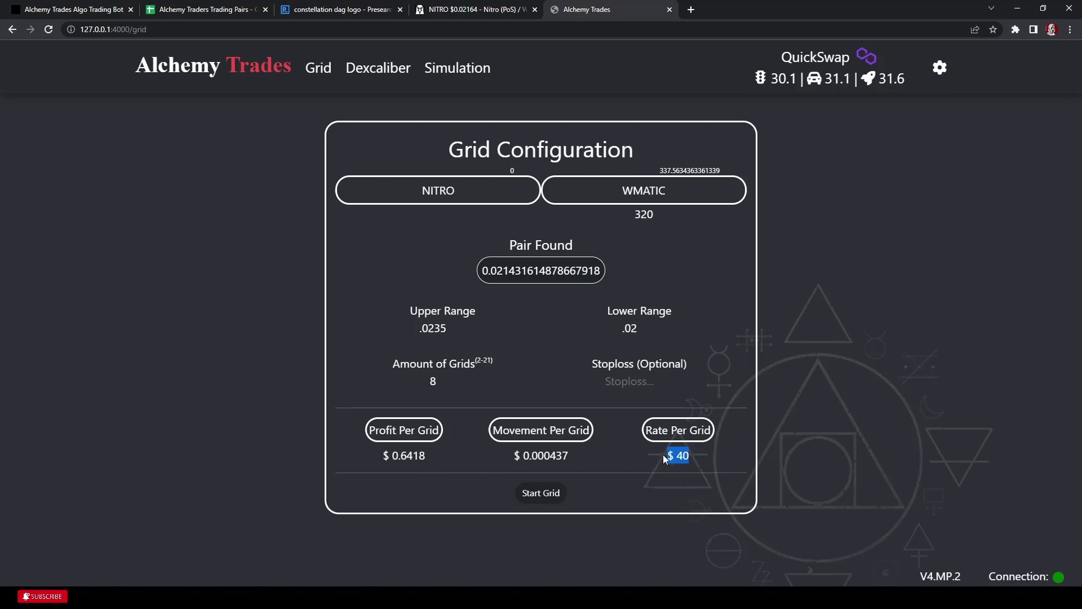
pyautogui.moveTo(654, 457); pyautogui.dragTo(538, 459)
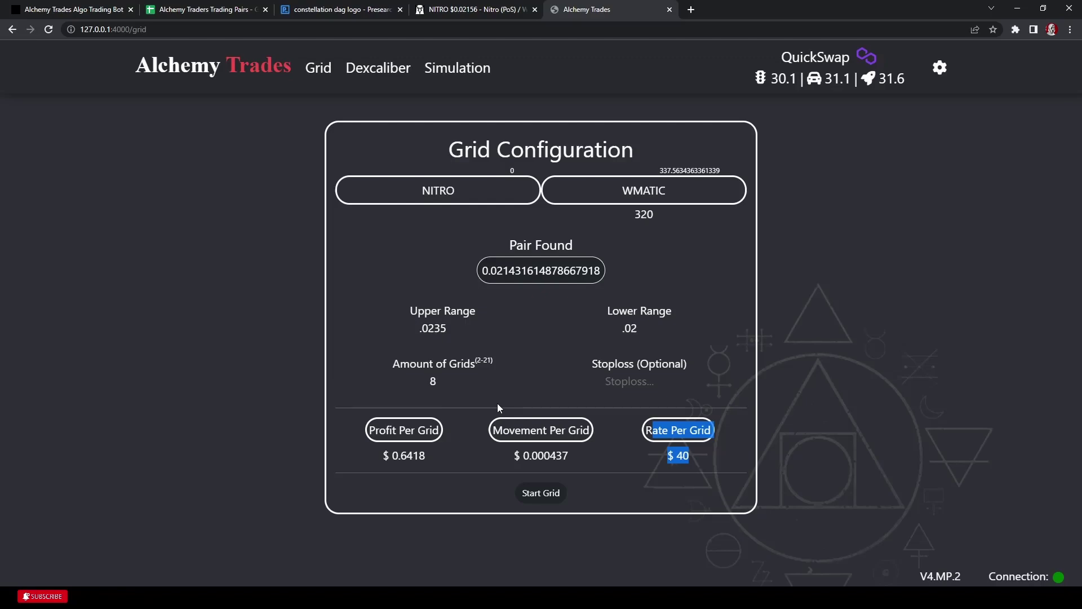
# - Change the grid count to 11 and recalculate the estimates
pyautogui.click(422, 379)
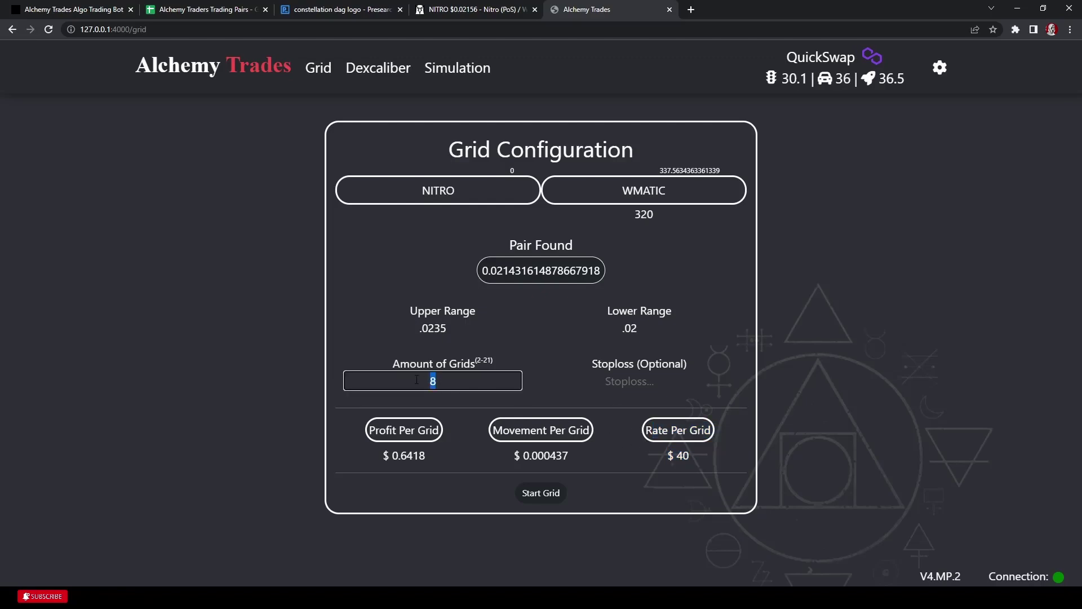
pyautogui.press('BackSpace')
pyautogui.write('11')
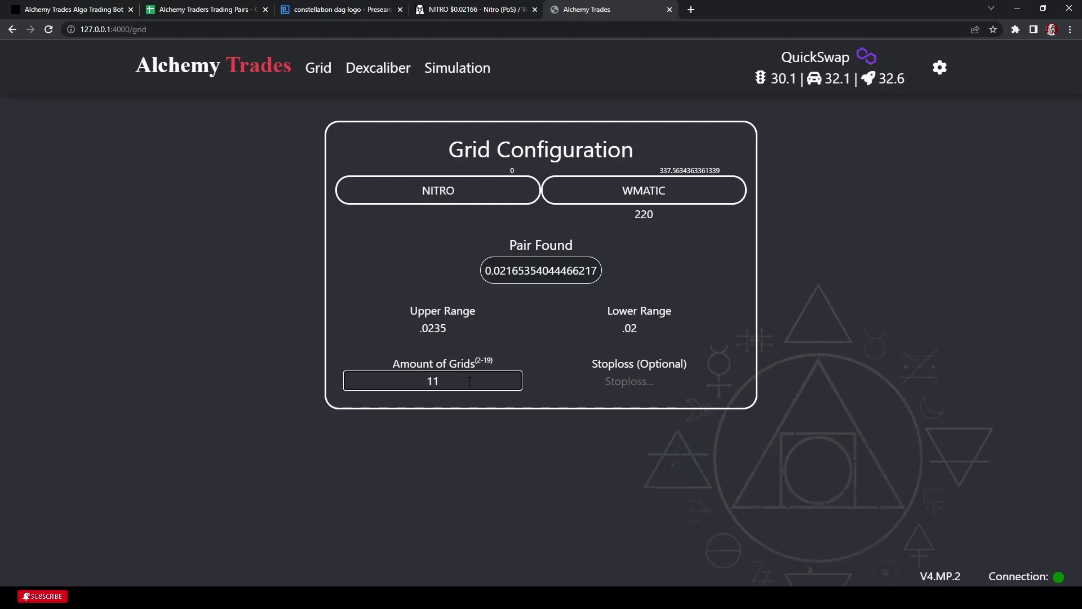
pyautogui.press('Return')
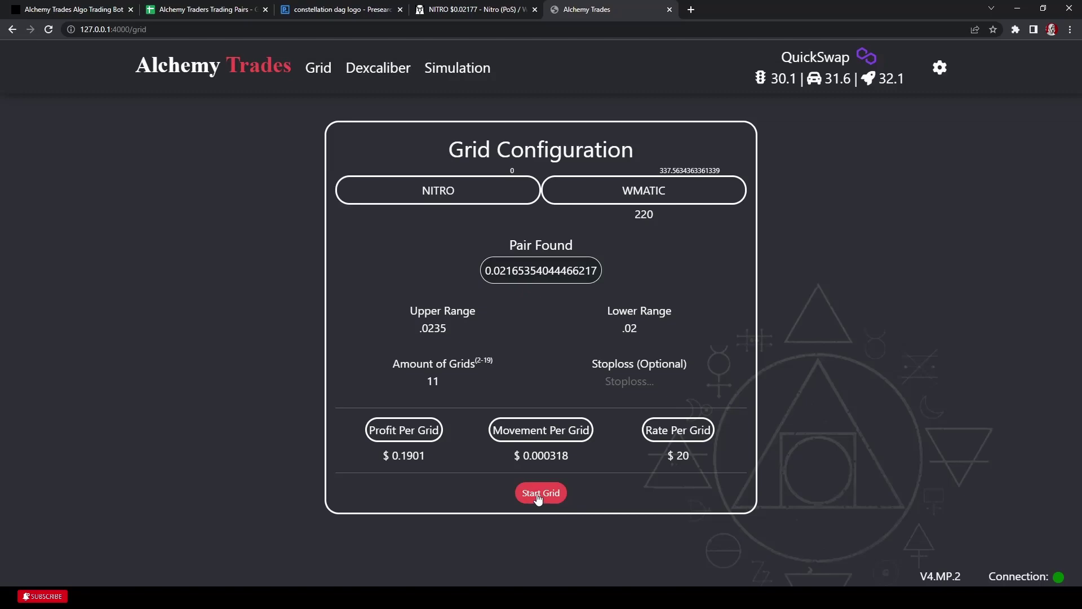
# - Start the NITRO/WMATIC grid bot, then view and close its current grid settings
pyautogui.click(538, 498)
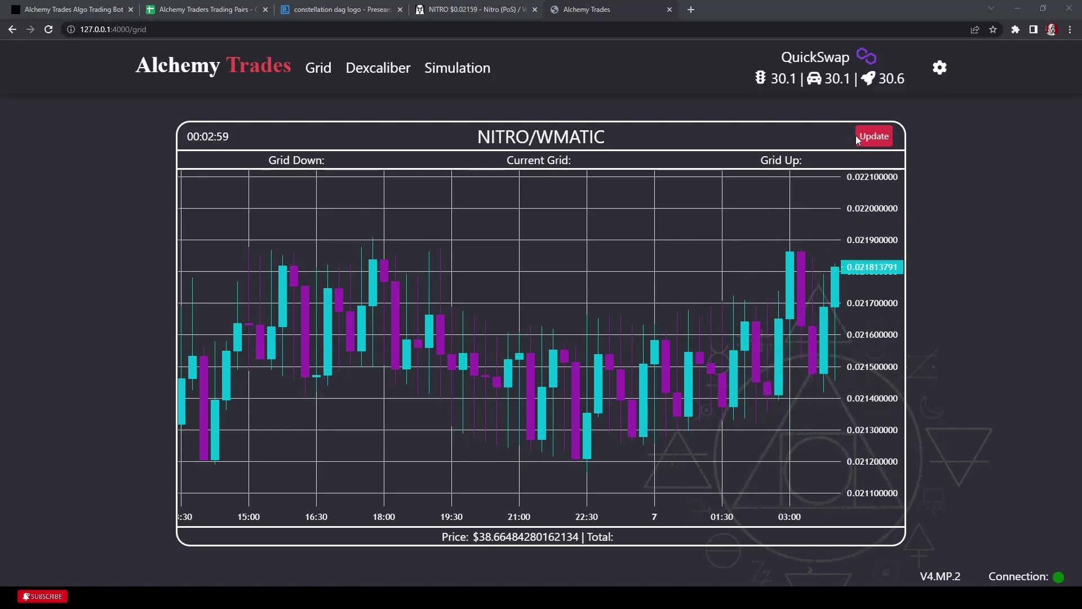
pyautogui.click(874, 136)
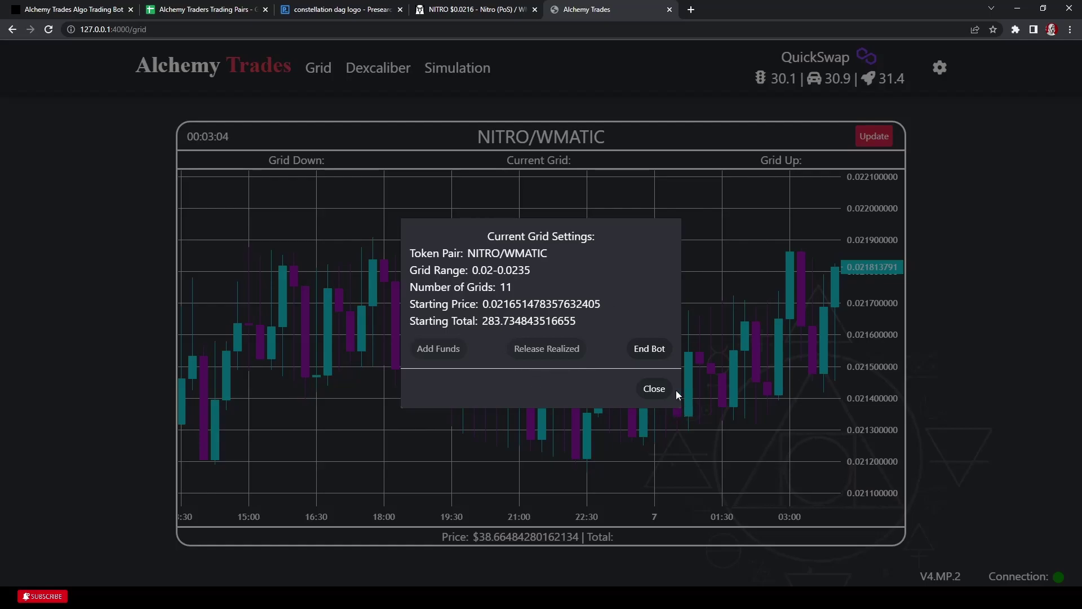
pyautogui.click(654, 388)
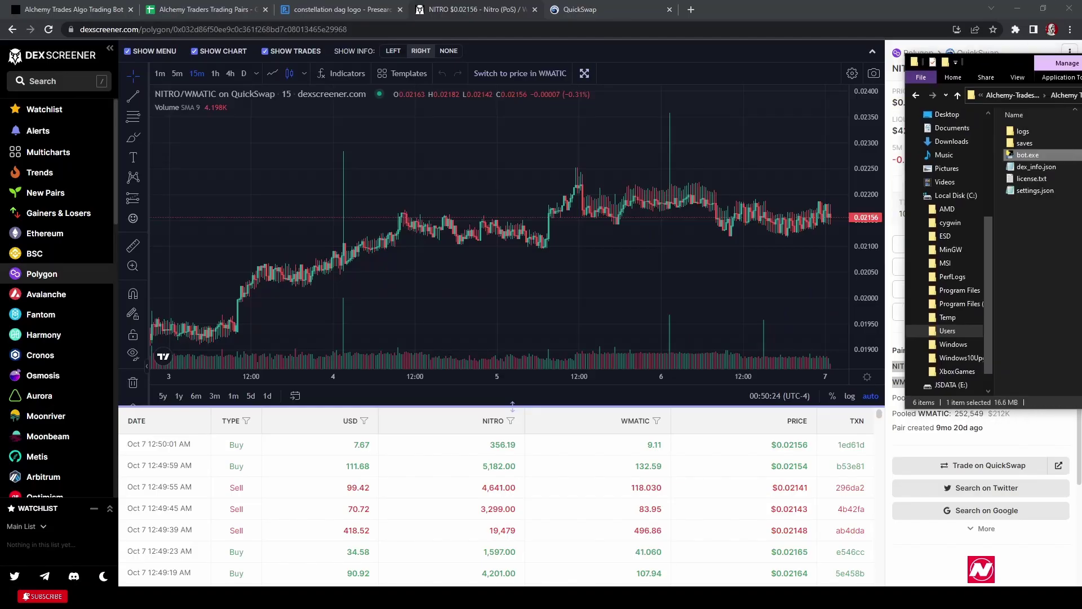
# - Move the Alchemy Trades V3.9.2 folder window to the centre of the screen
pyautogui.moveTo(958, 51); pyautogui.dragTo(633, 136)
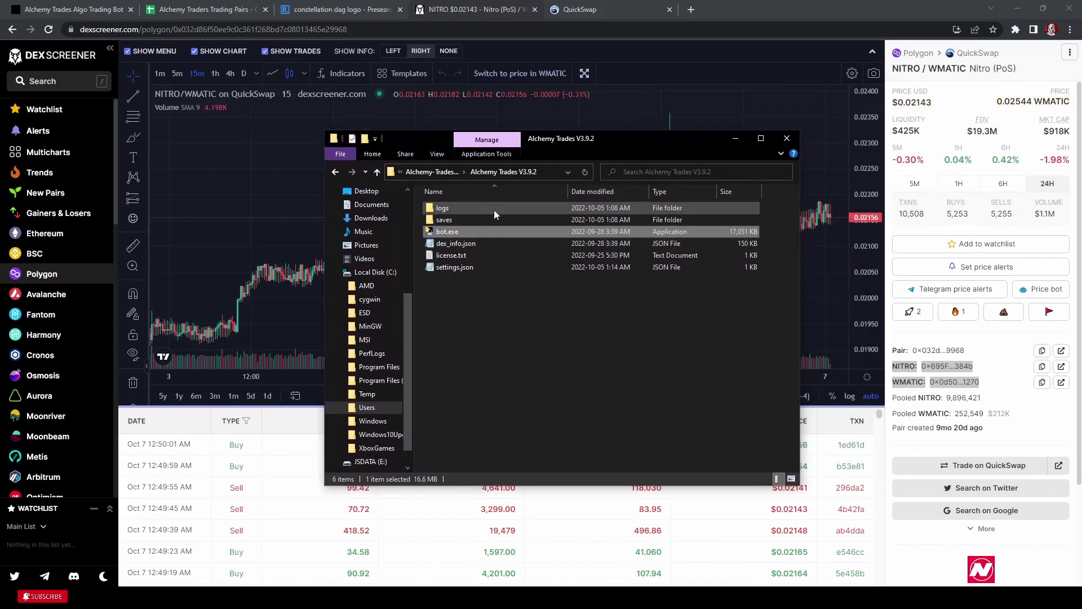